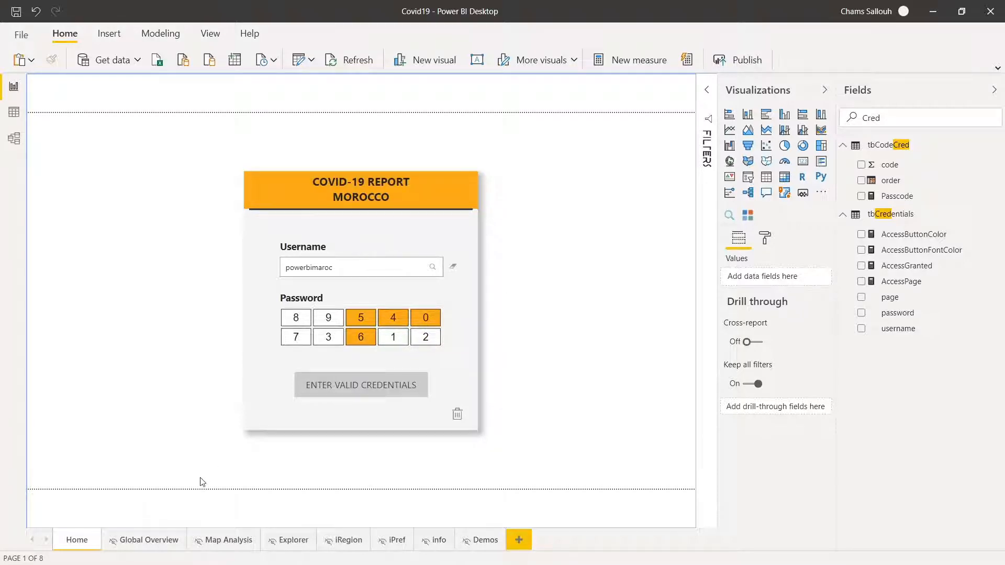
Look at the Global Overview report page, returning to the Home login page
click(155, 542)
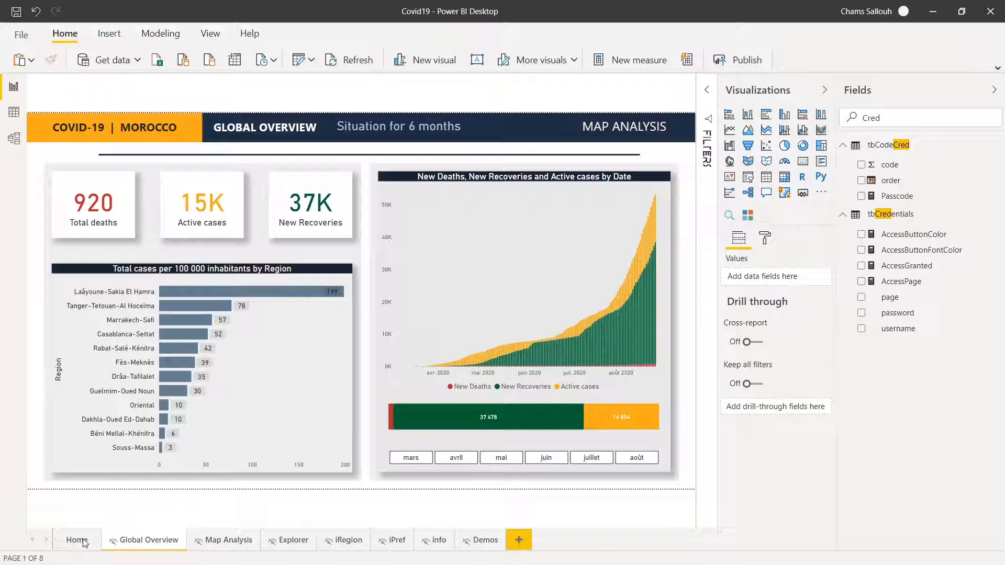
click(79, 540)
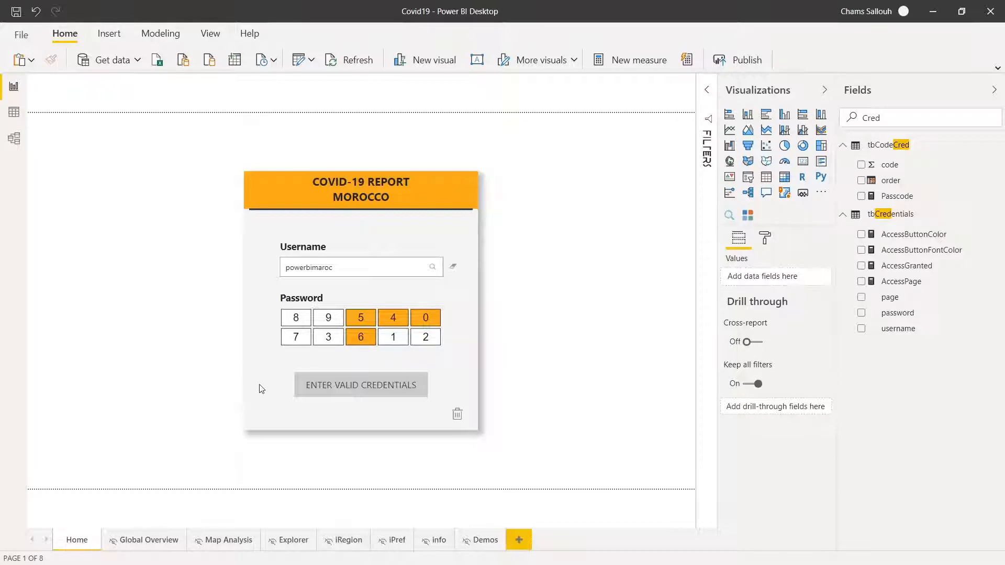
Clear the username filter, re-enter powerbimaroc, and complete the password selection on the login keypad
click(451, 264)
click(450, 260)
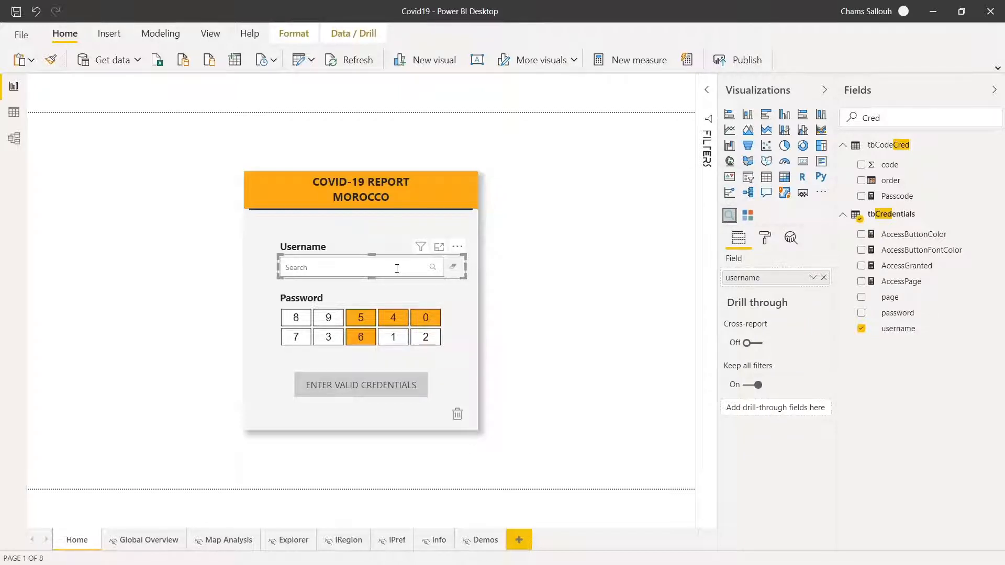
text(powerbimaroc)
click(446, 320)
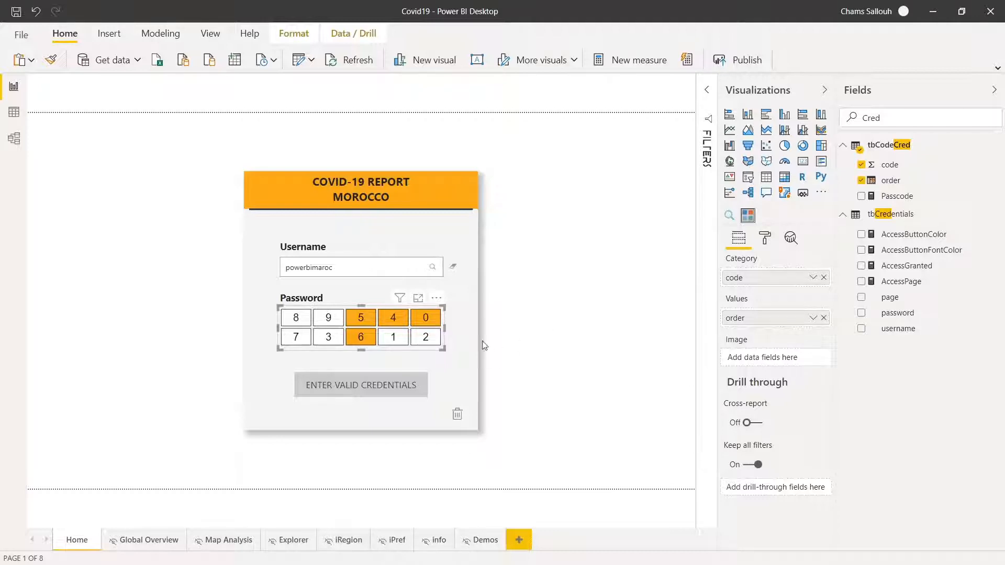
click(396, 338)
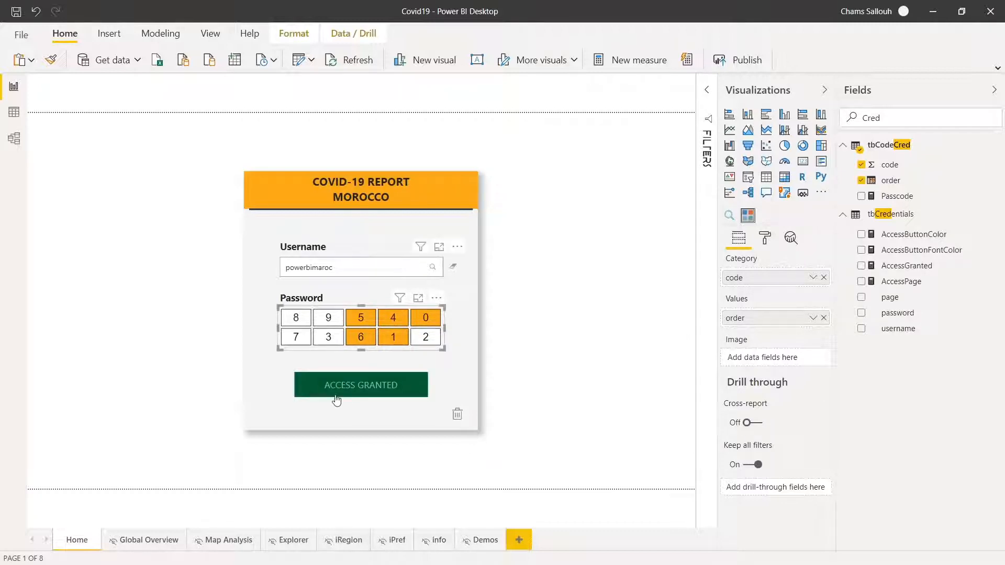
click(421, 379)
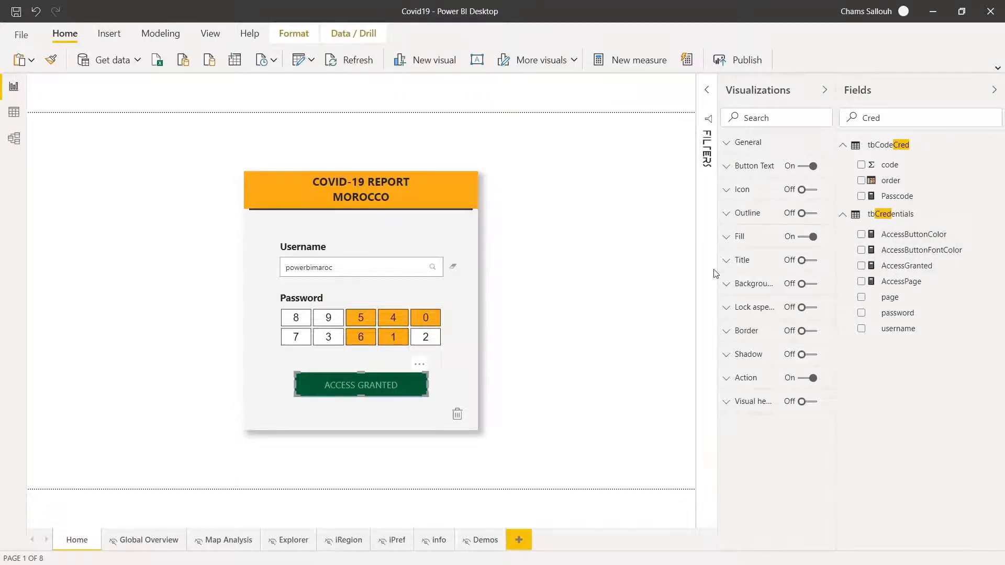
Switch to the Power Query Editor and examine the tbCredentials steps from Source to Added Custom, including the list in the Trunc column
key(alt+Tab)
key(Tab)
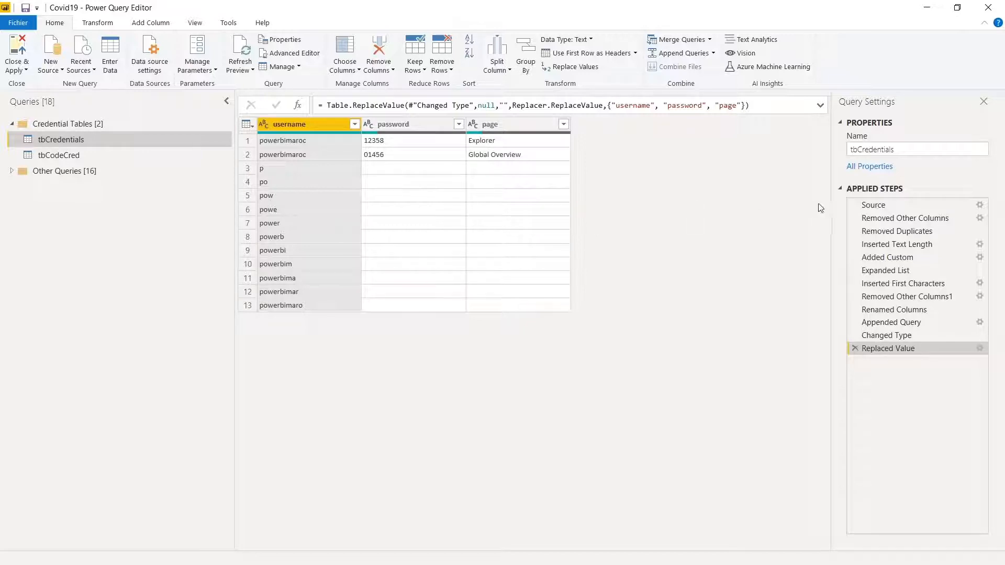
click(881, 204)
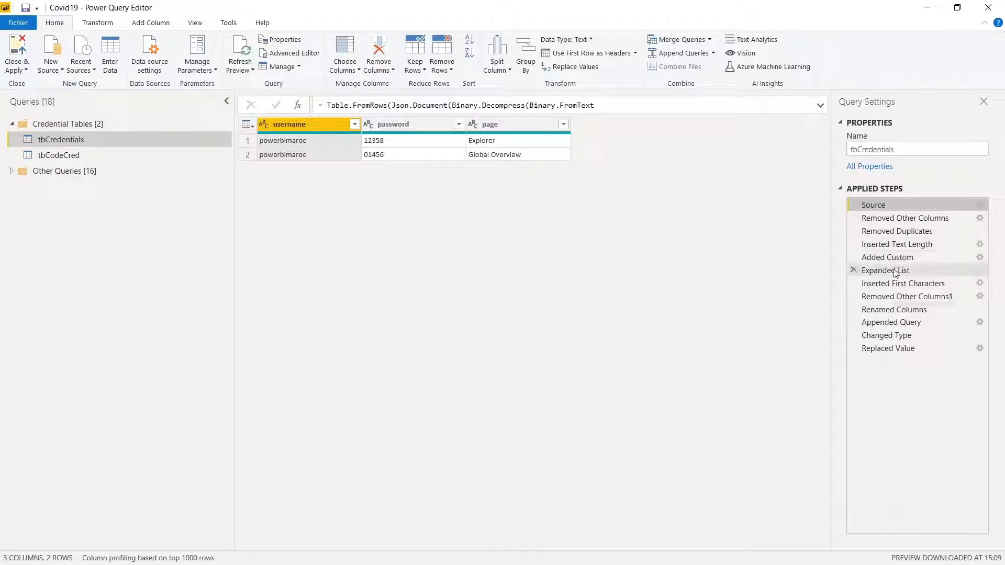
click(899, 234)
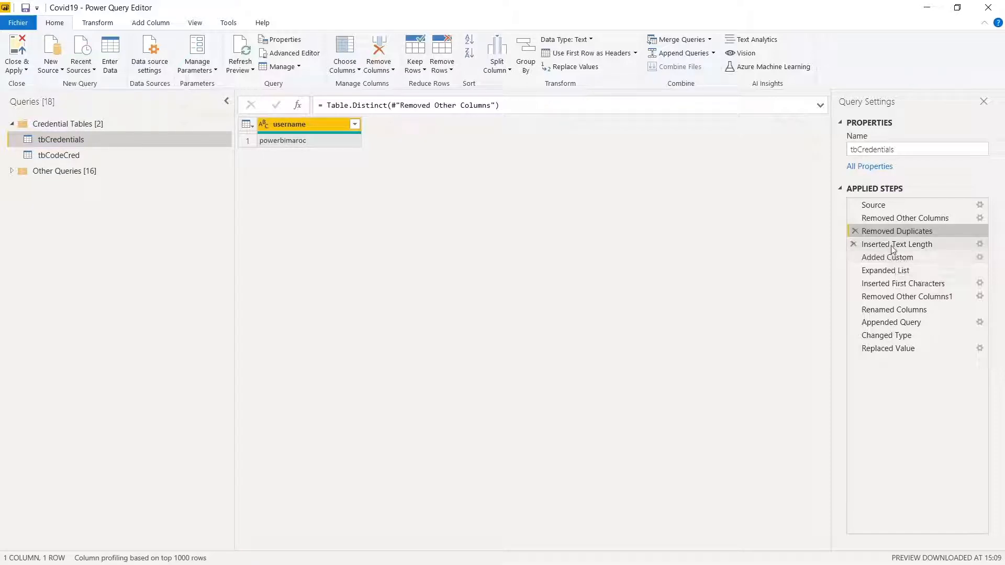
click(893, 247)
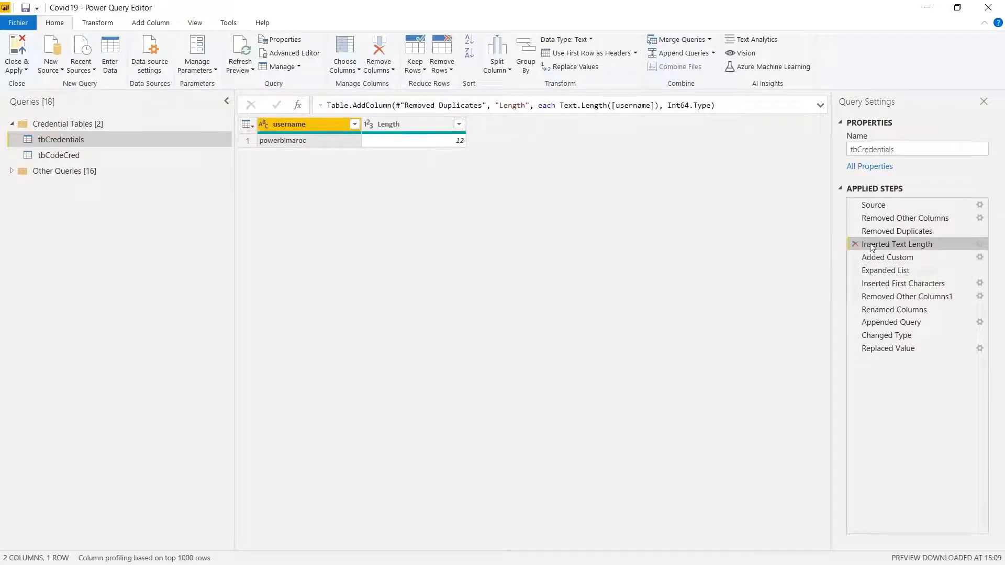
click(887, 259)
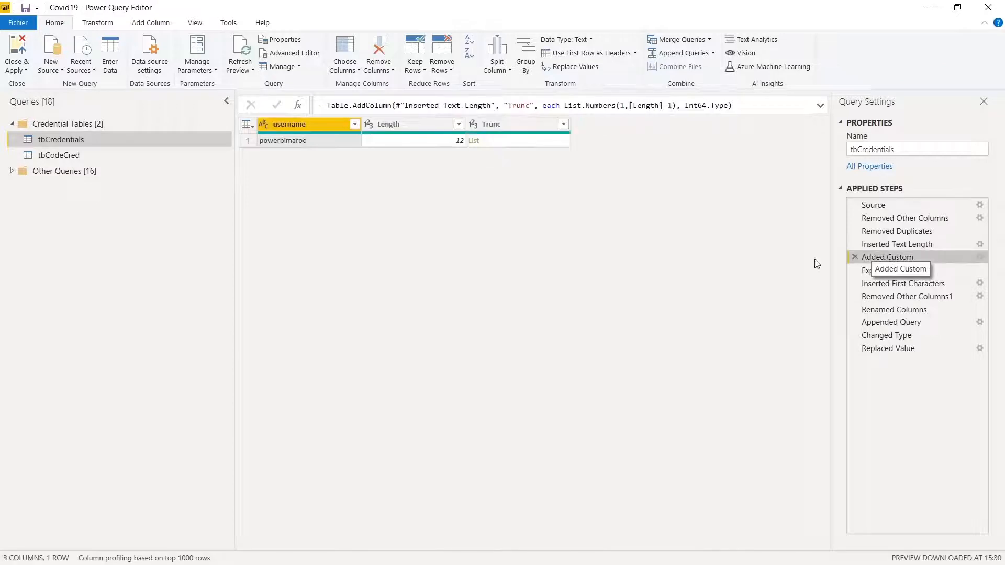
click(553, 146)
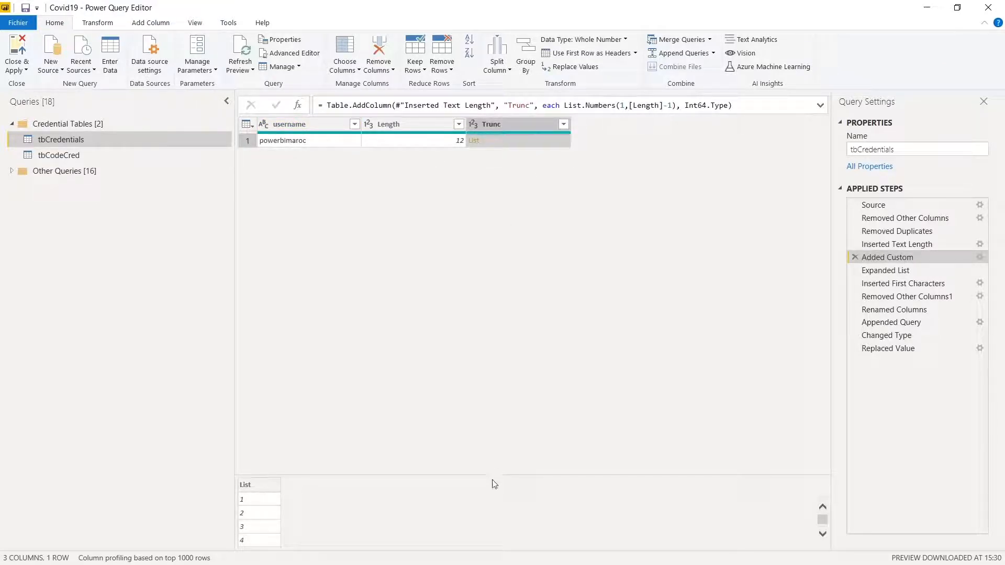
drag(490, 473, 515, 326)
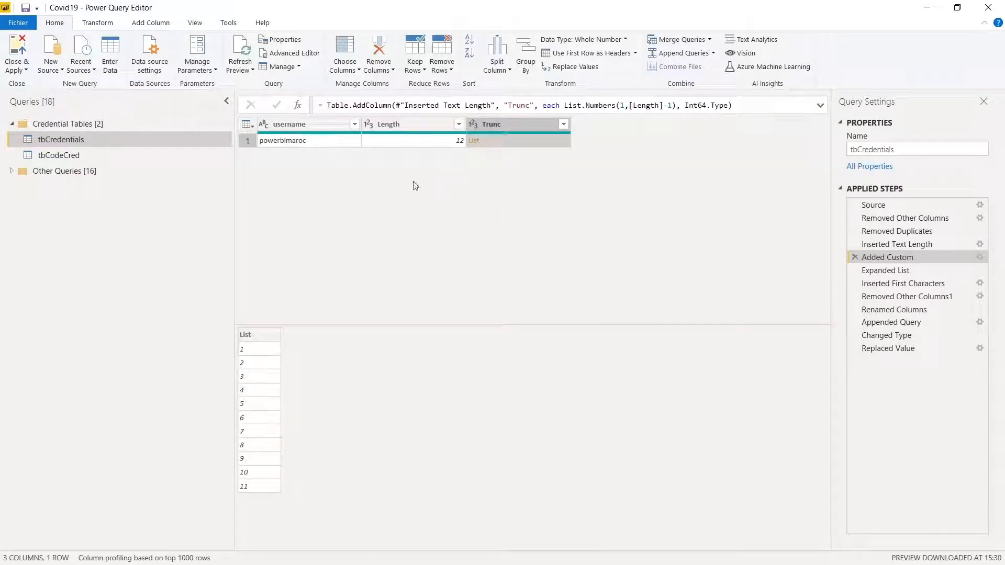
Examine the tbCredentials steps from Inserted First Characters to Replaced Value, comparing the partial usernames with the report's login form
click(890, 287)
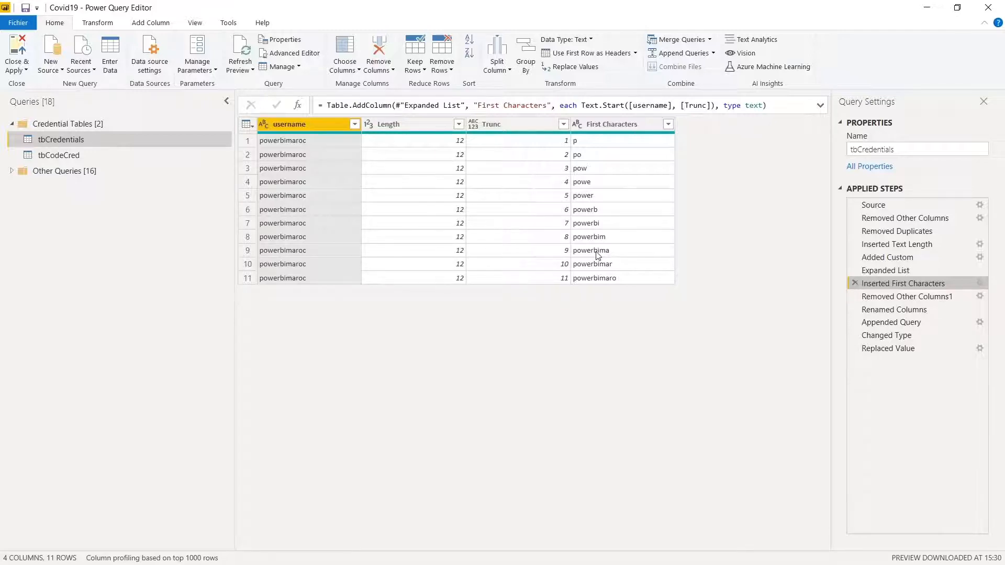
key(alt+Tab)
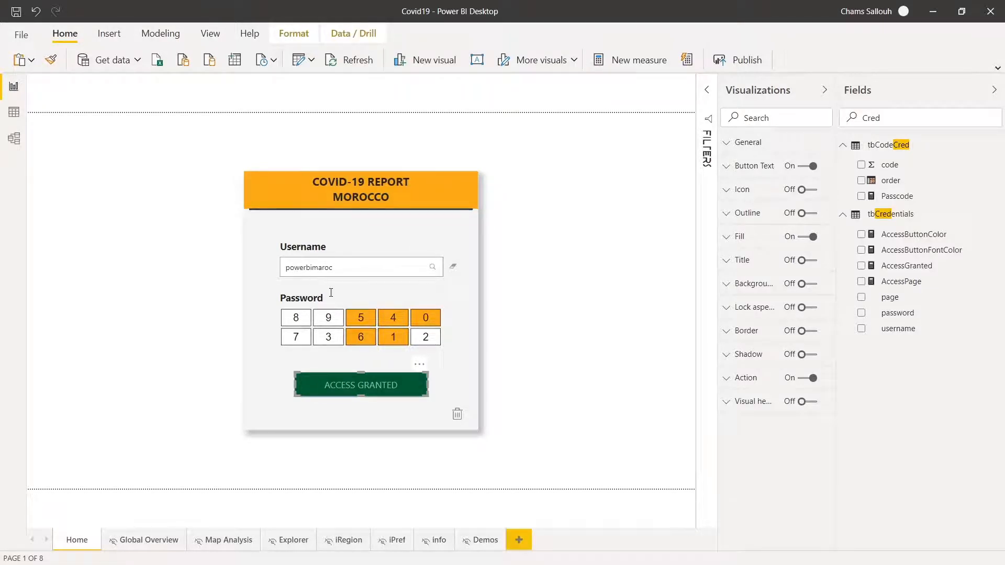
key(alt+Tab)
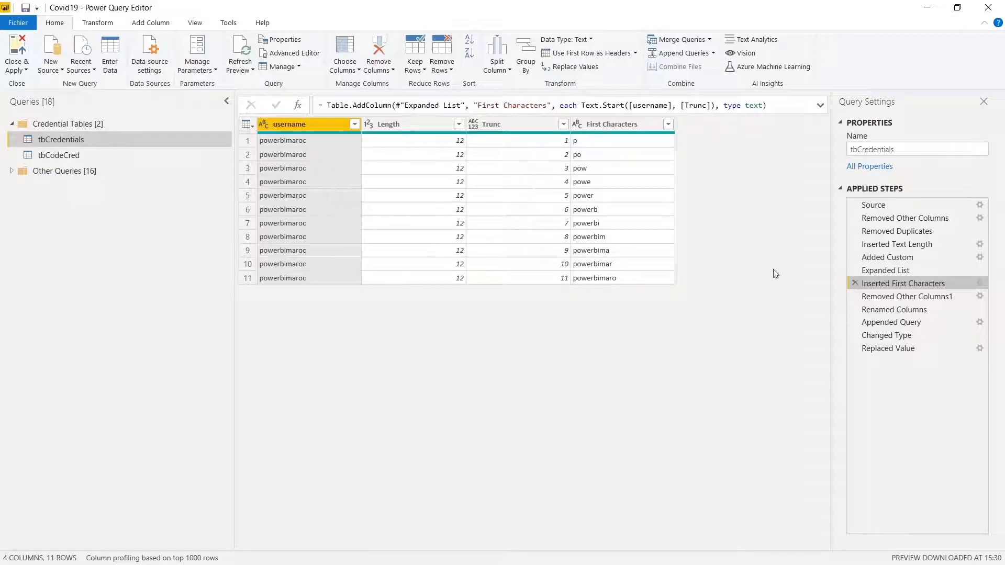
click(892, 299)
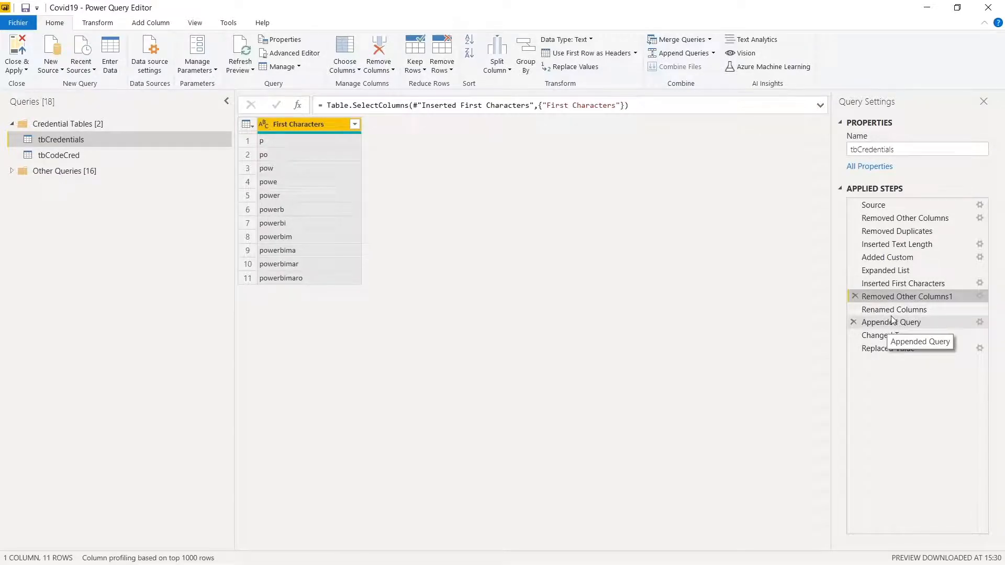
click(893, 312)
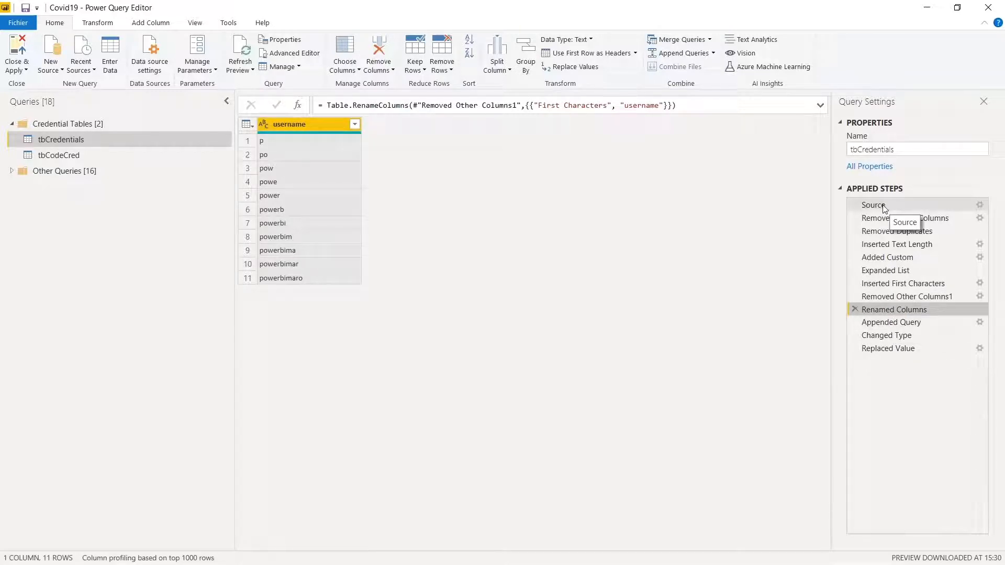
click(888, 323)
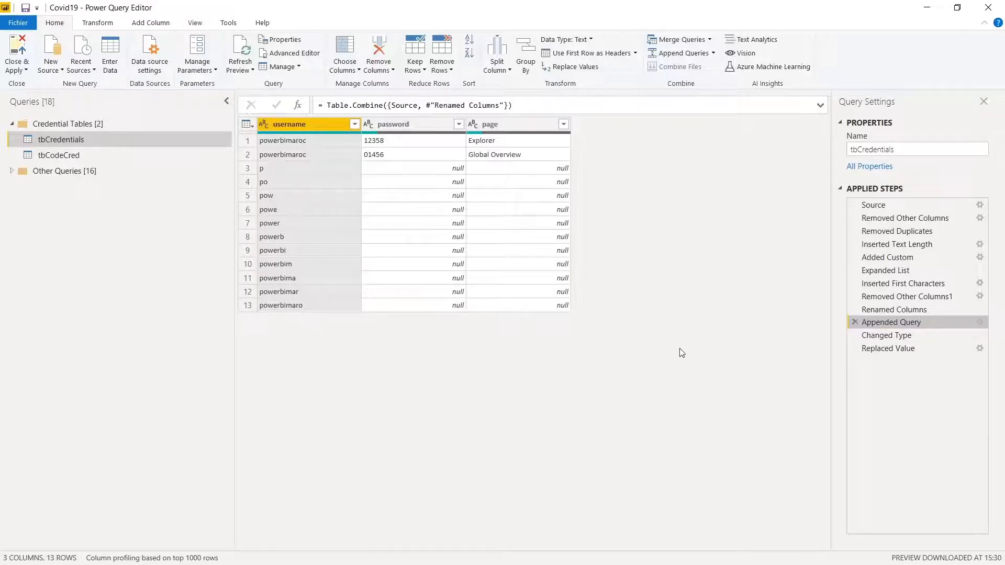
click(876, 349)
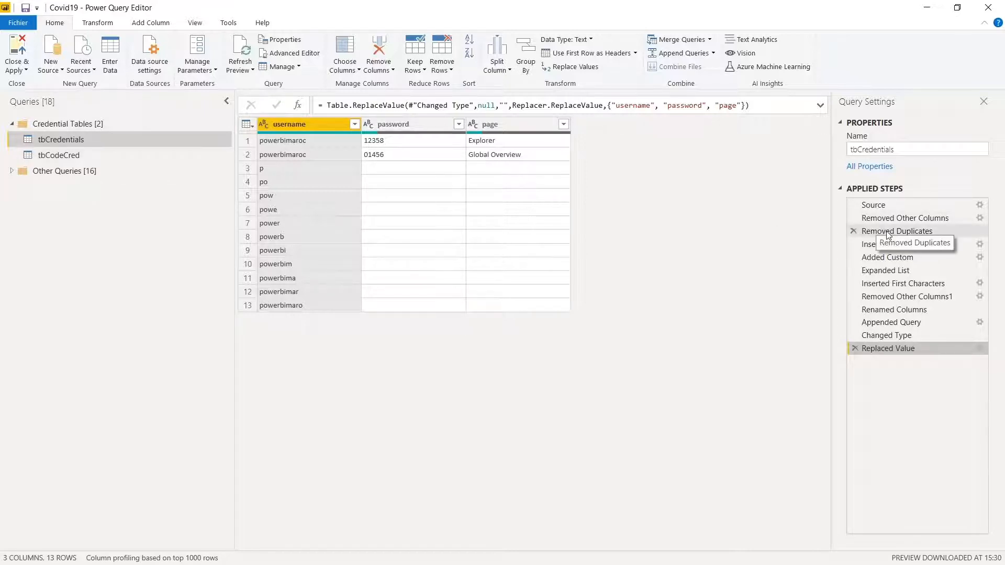
Inspect the Trunc custom column formula and the Changed Type step of tbCredentials, plus the tbCodeCred query
click(900, 260)
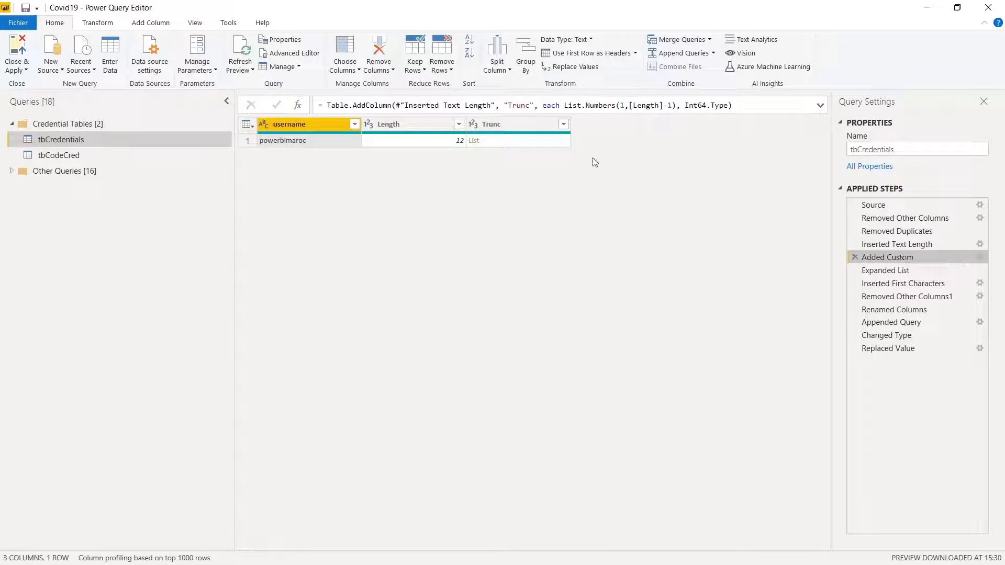
click(978, 259)
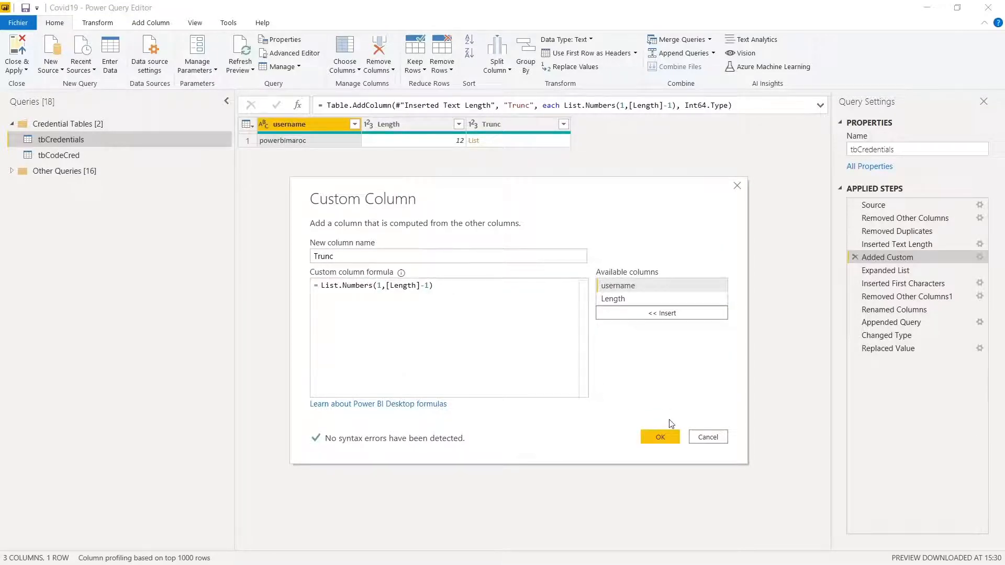
click(704, 437)
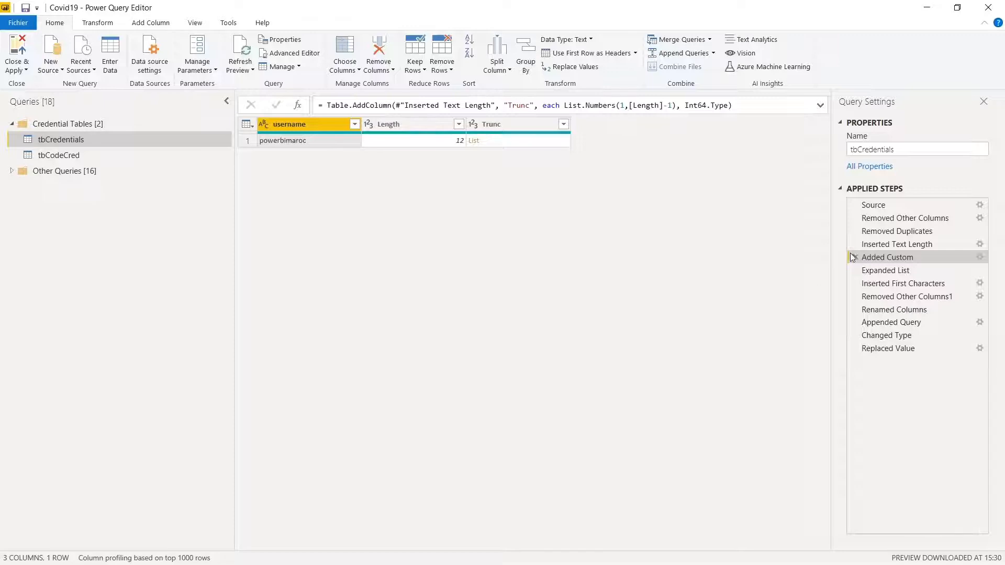
click(889, 335)
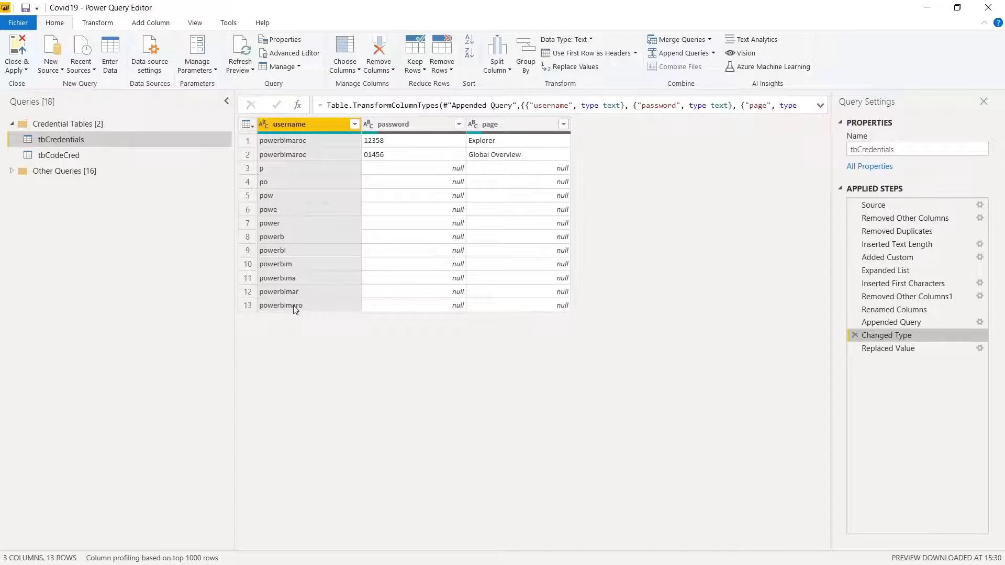
click(71, 152)
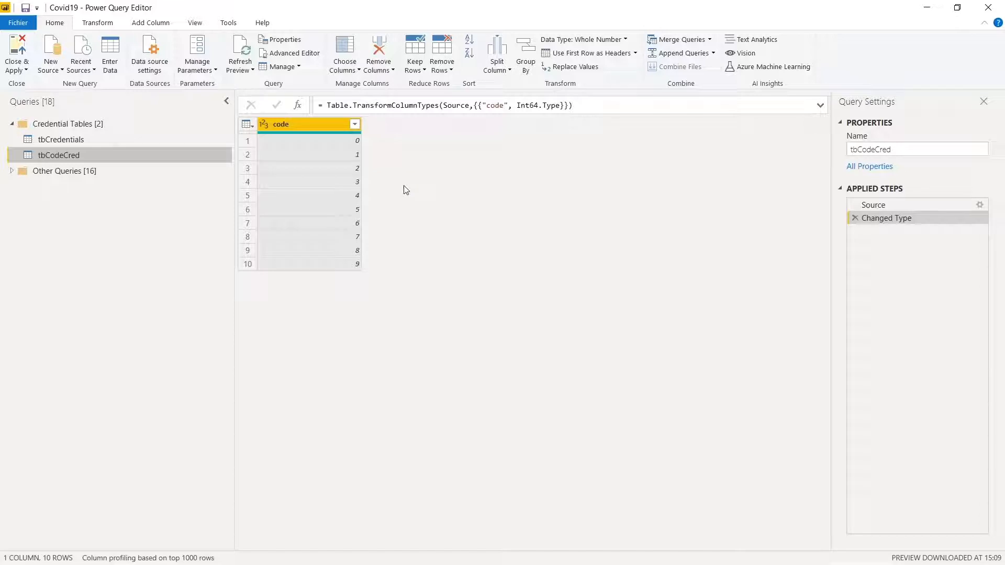
Locate tbCodeCred and tbCredentials in the report's model diagram and move the tbCodeCred table below tbCredentials
key(alt+Tab)
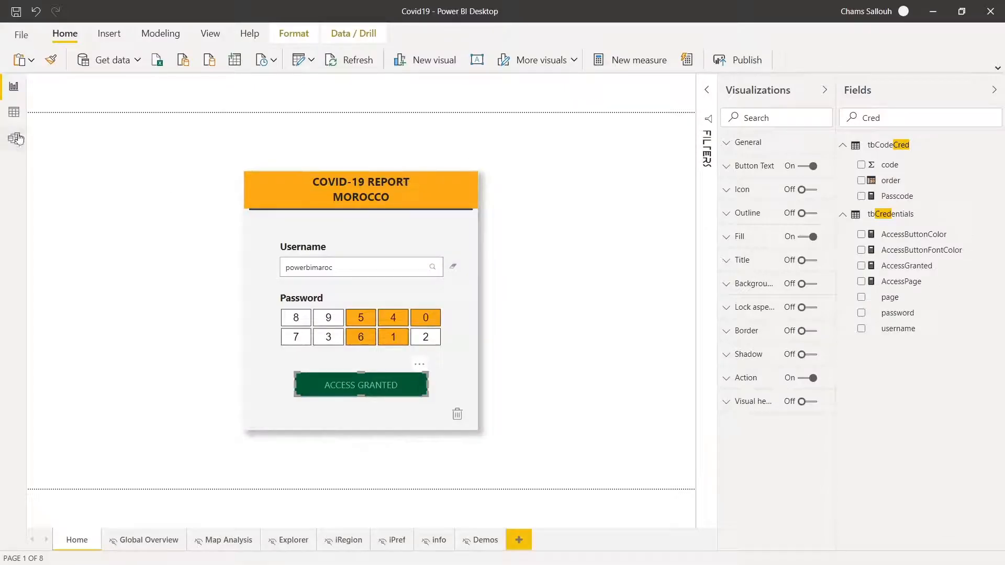
click(13, 137)
scroll(215, 159, up, 5)
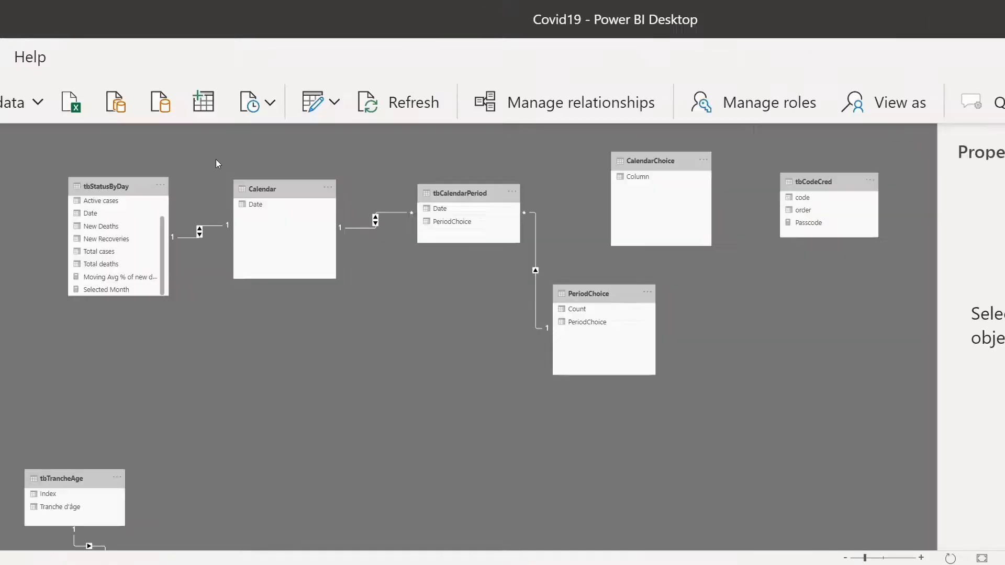
scroll(503, 197, right, 3)
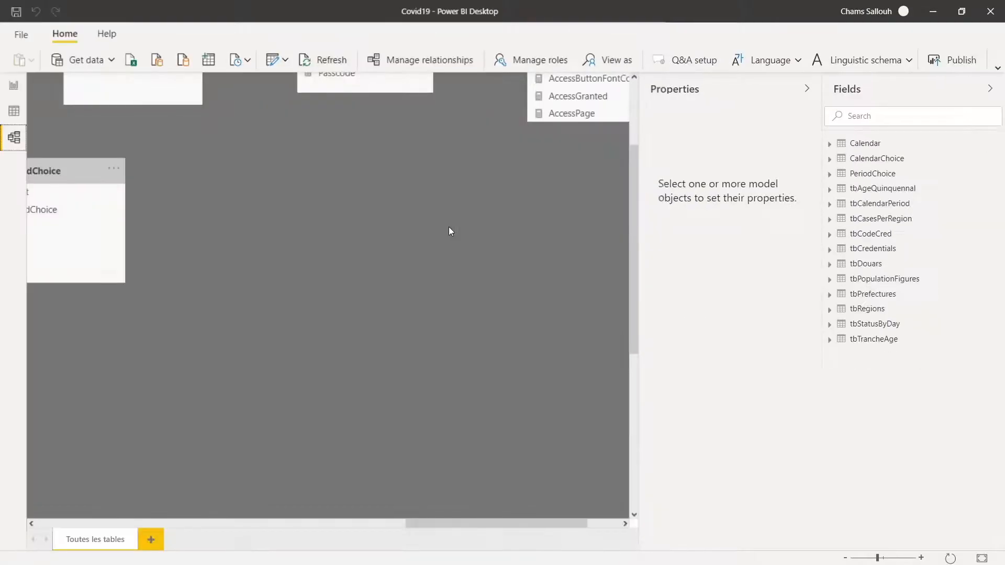
scroll(450, 231, down, 5)
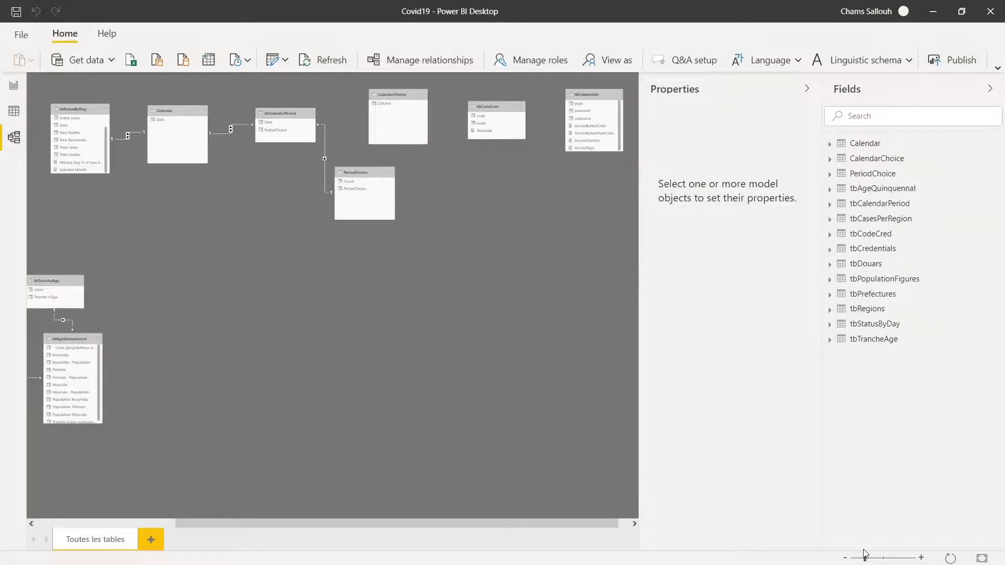
drag(864, 558, 884, 558)
scroll(511, 283, up, 3)
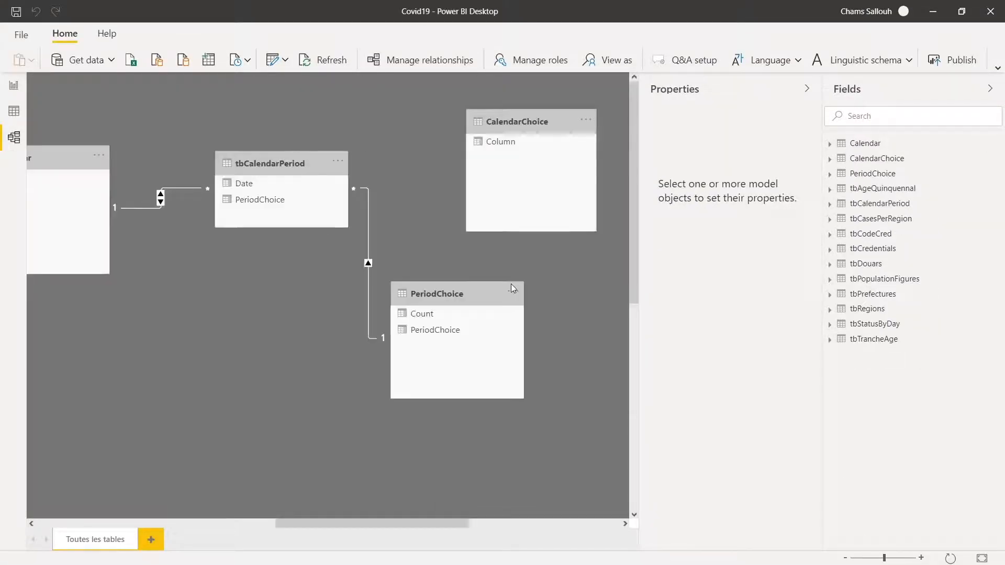
scroll(510, 284, right, 8)
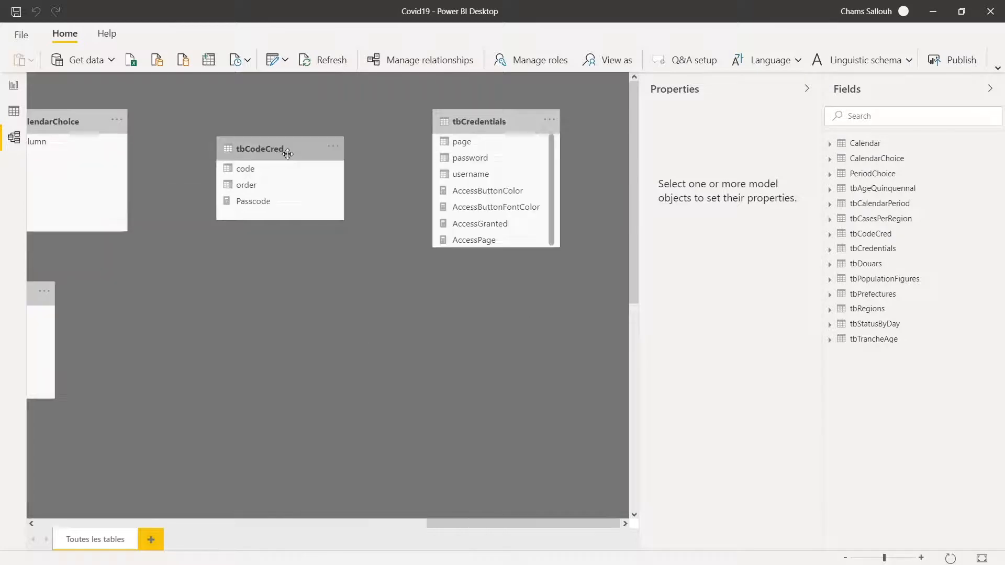
drag(286, 152, 462, 313)
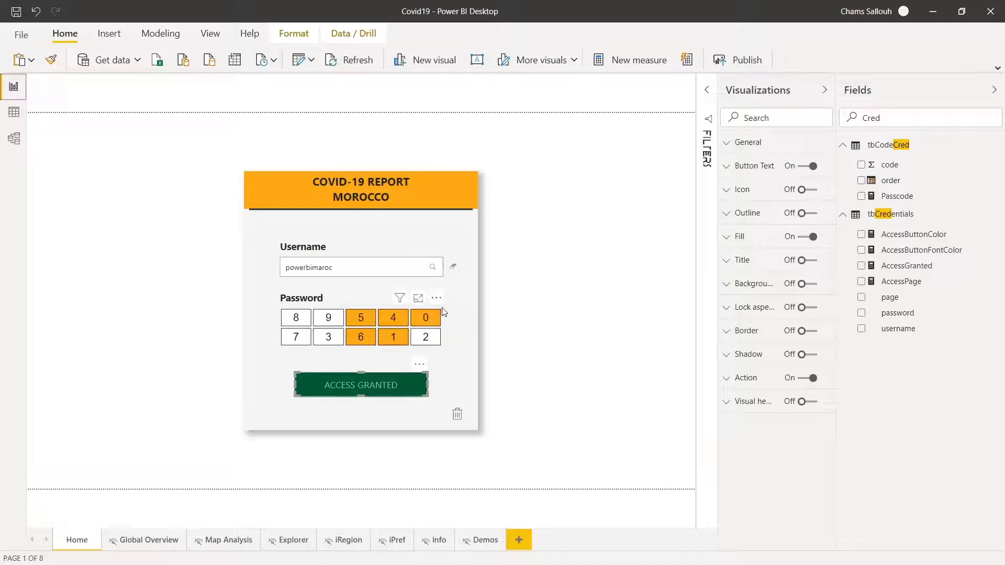
Select the password slicer on the login page and inspect the formulas of the Passcode measure and the order column
click(443, 312)
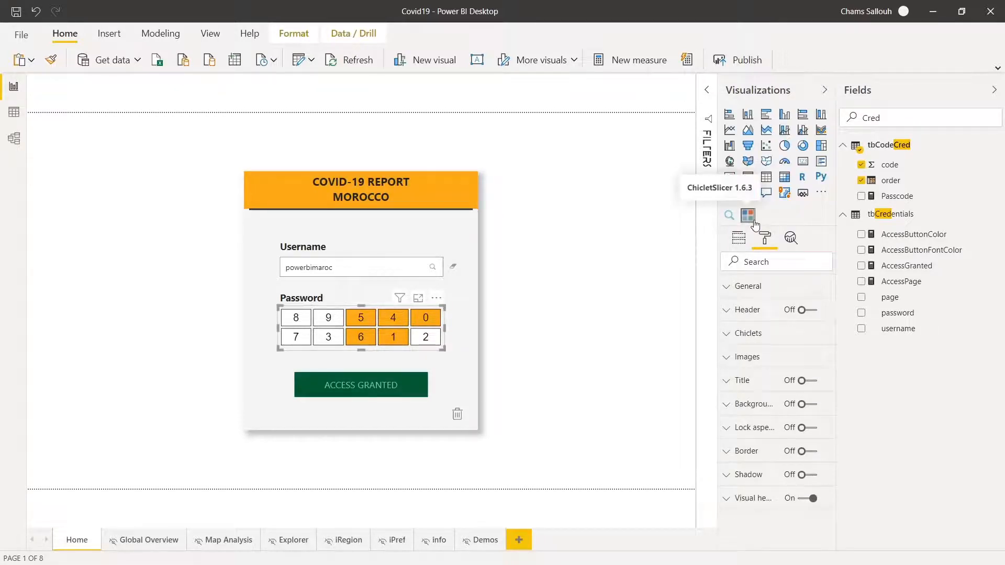
click(896, 196)
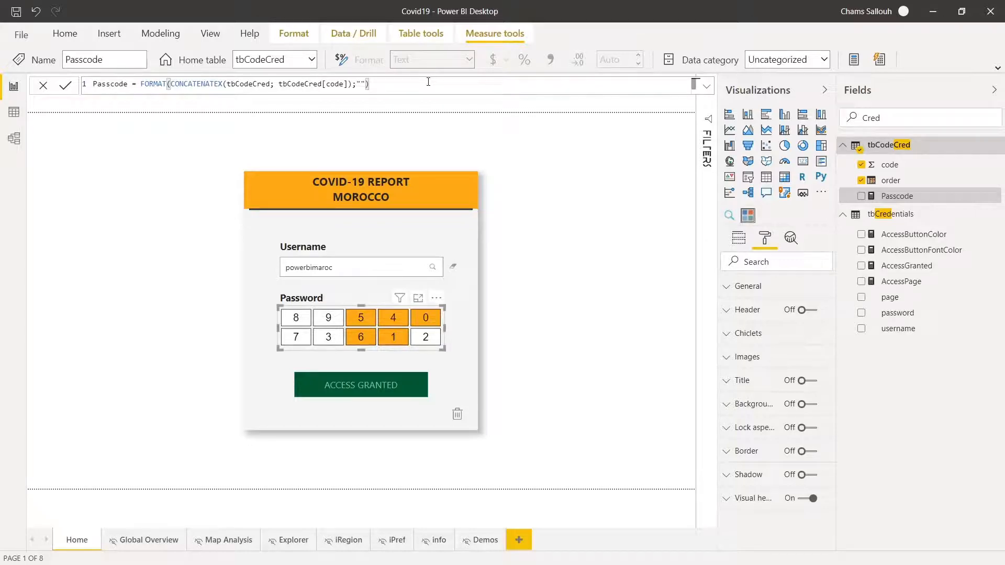
click(887, 182)
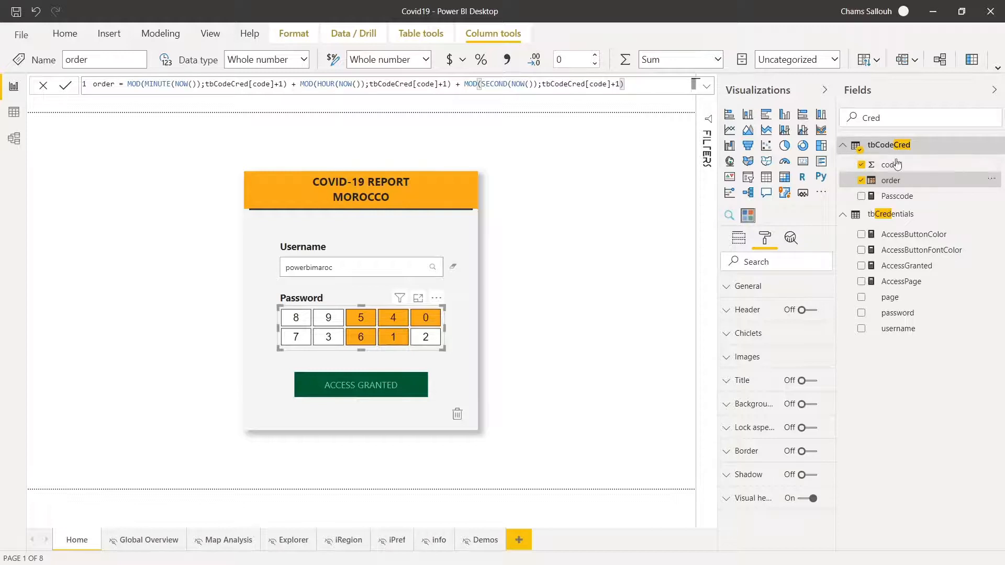
Inspect the Passcode measure, the login button's text settings and the AccessGranted measure's formula
click(904, 198)
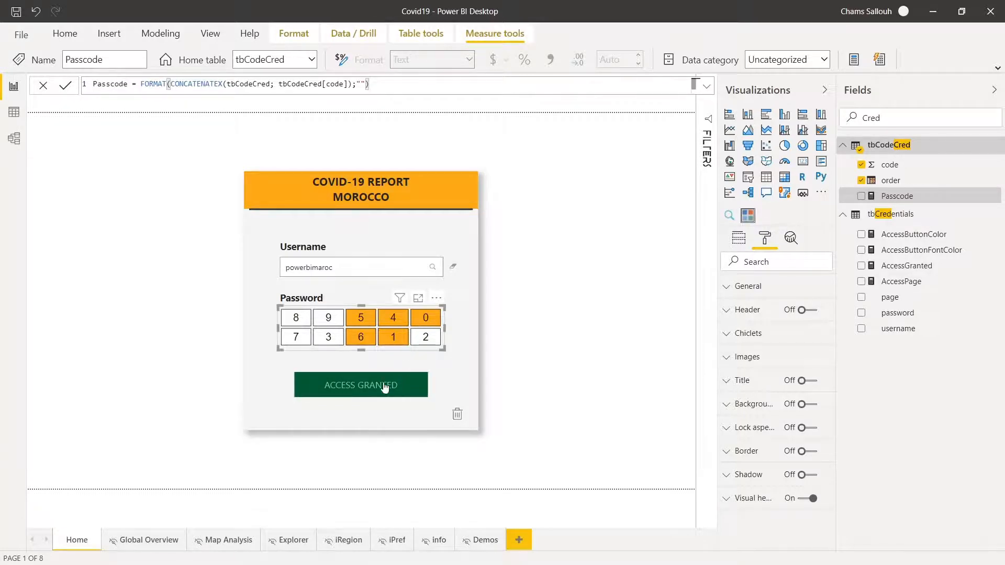
click(422, 380)
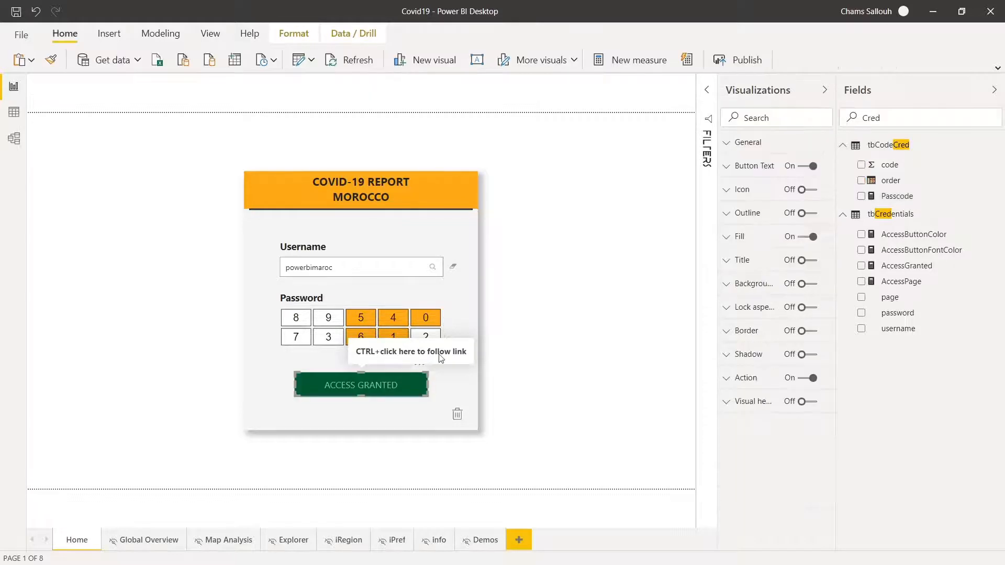
click(737, 165)
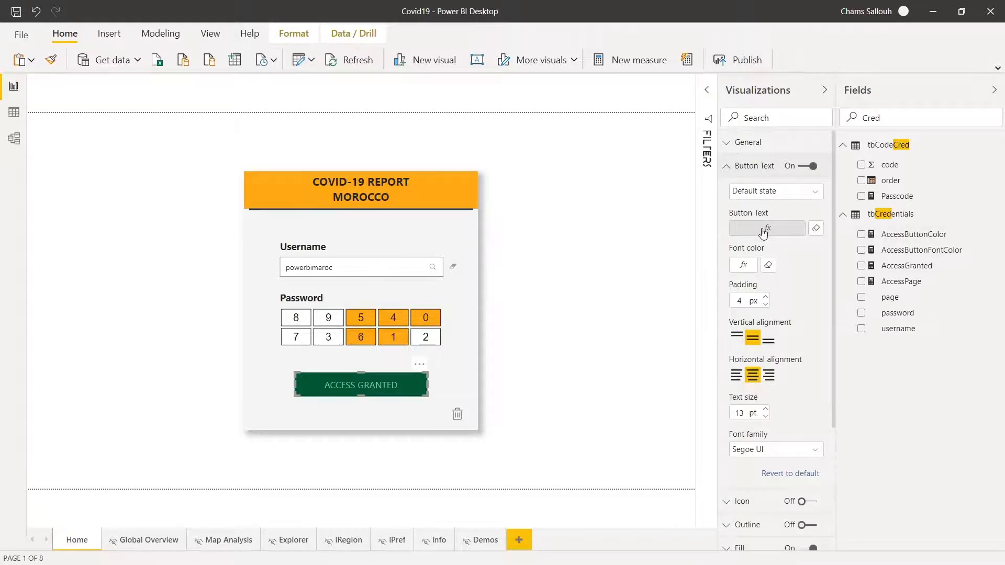
click(911, 266)
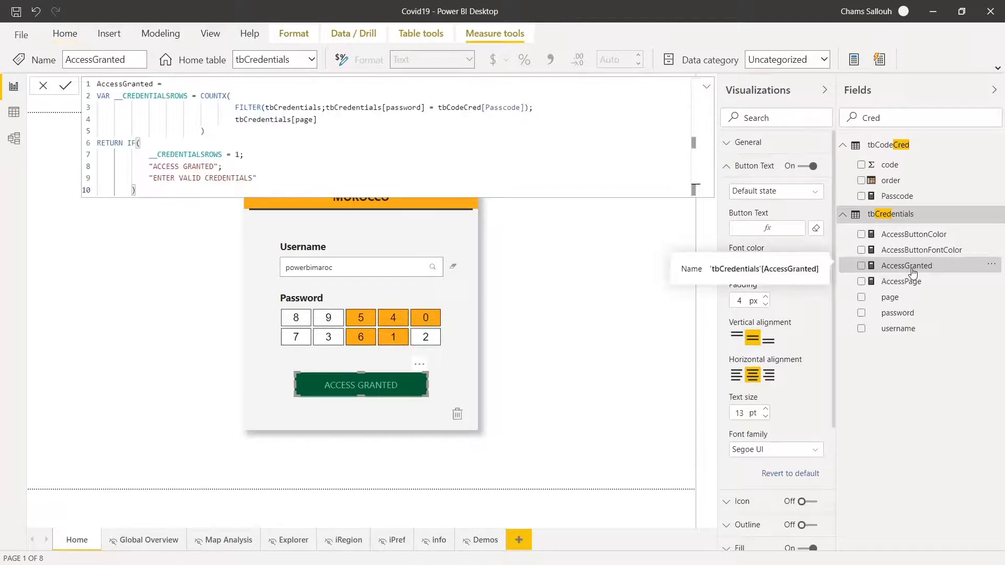
click(344, 131)
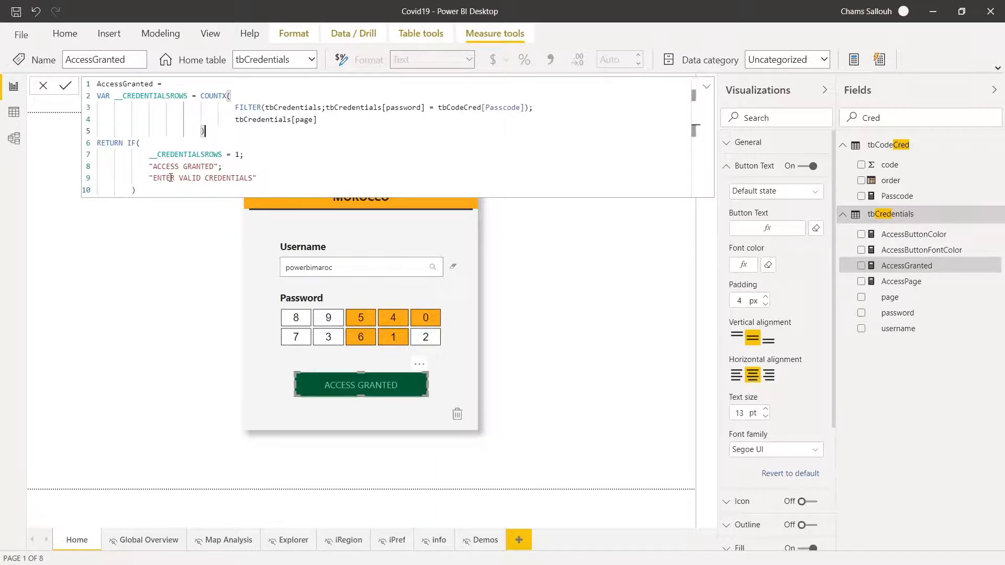
Deselect one digit of the entered password to check the login button, and inspect the AccessButtonColor and AccessPage measures
click(402, 348)
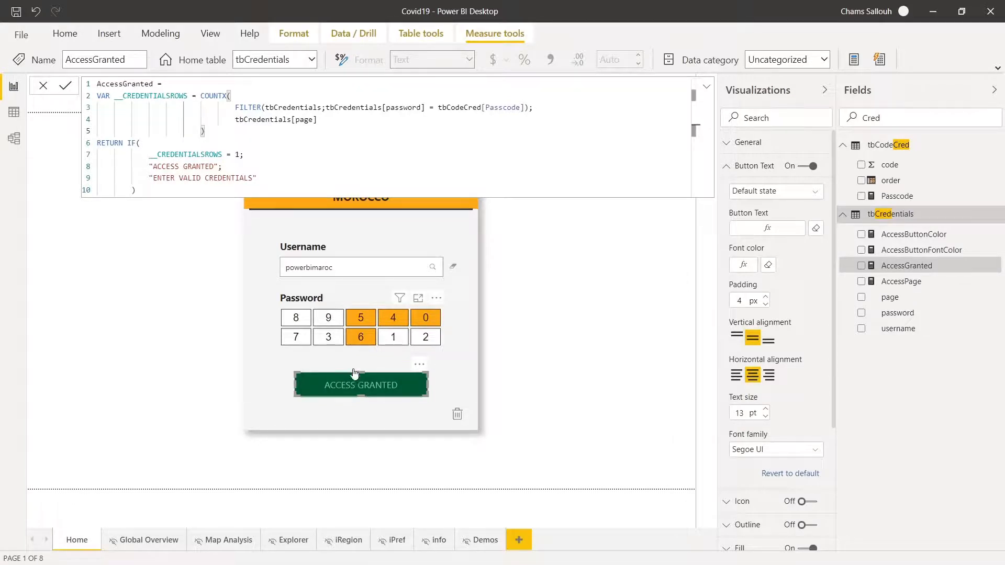
click(344, 394)
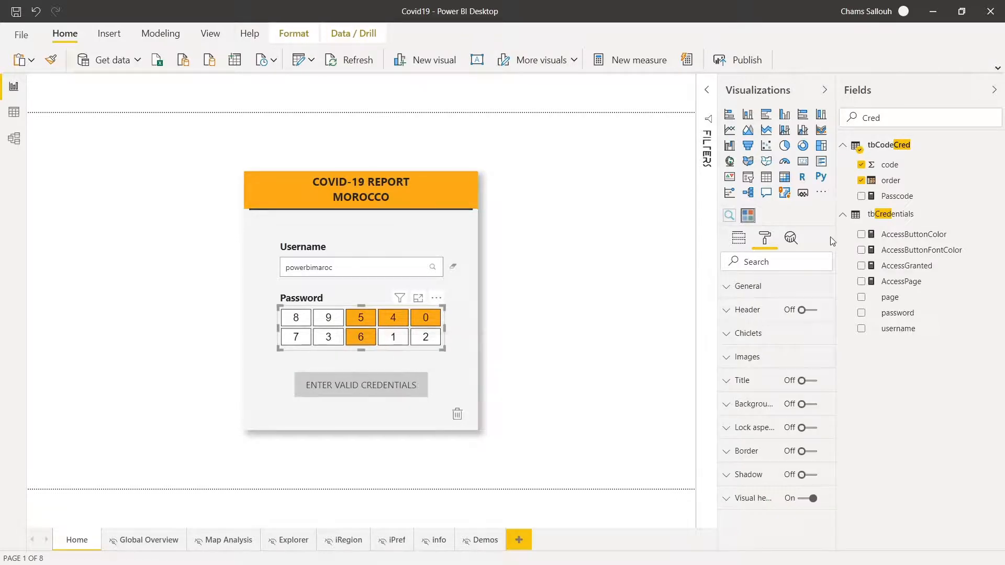
click(920, 234)
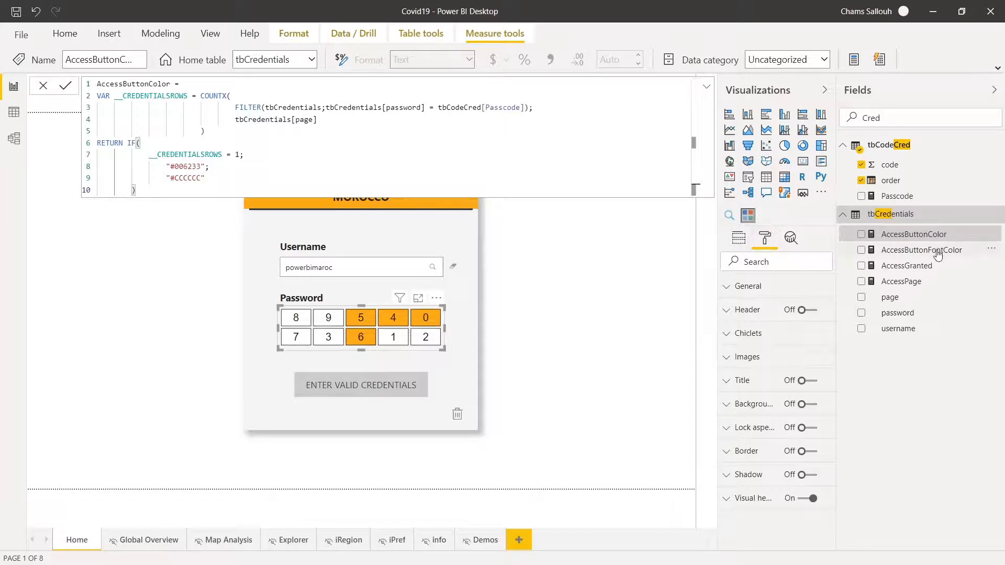
click(909, 288)
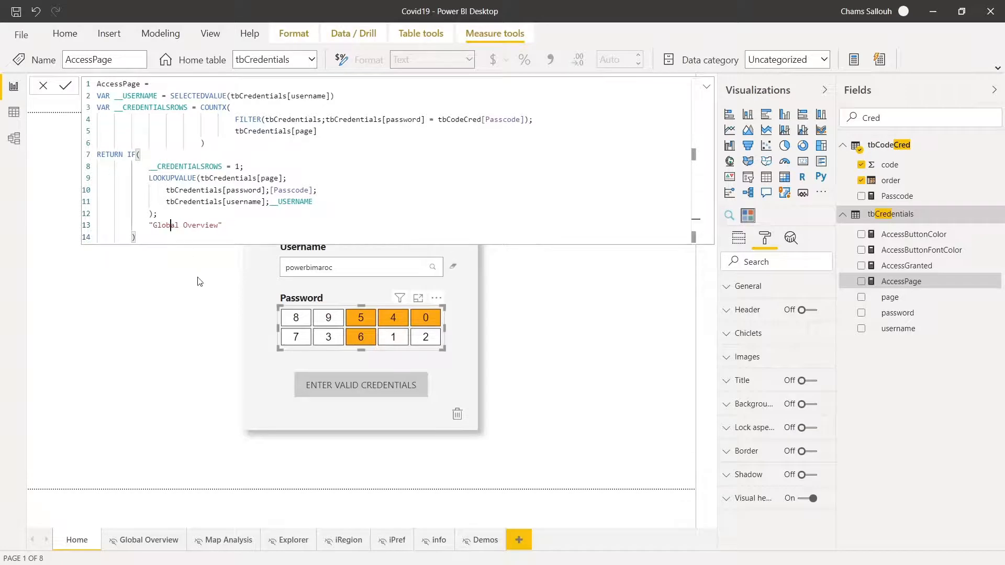
Replace the fallback page name "Global Overview" in the AccessPage measure with an empty string
click(171, 231)
double_click(171, 230)
key(Delete)
key(Delete)
key(Delete)
key(Delete)
key(Delete)
key(Delete)
key(Delete)
key(Delete)
key(Delete)
key(Delete)
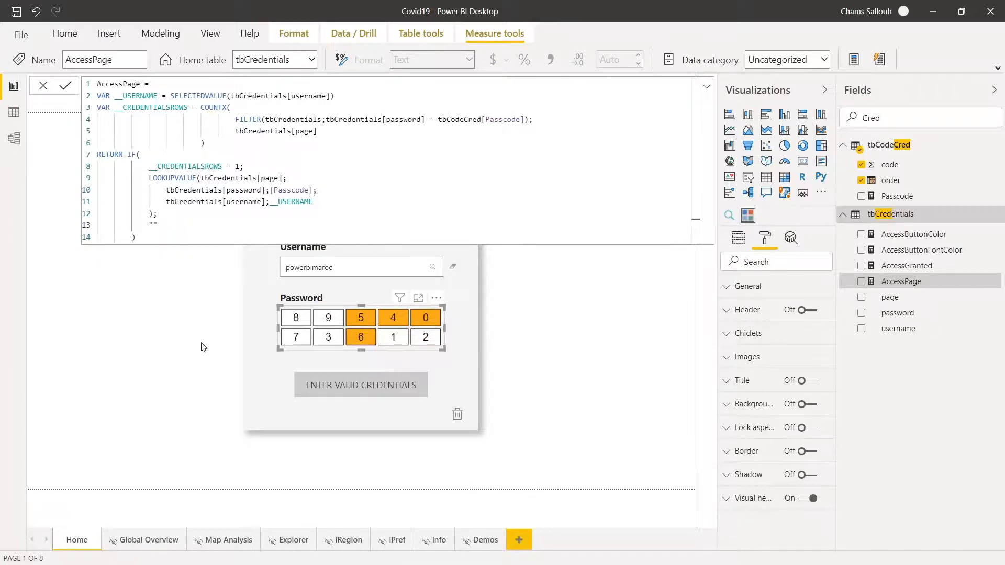
key(alt+Tab)
click(587, 326)
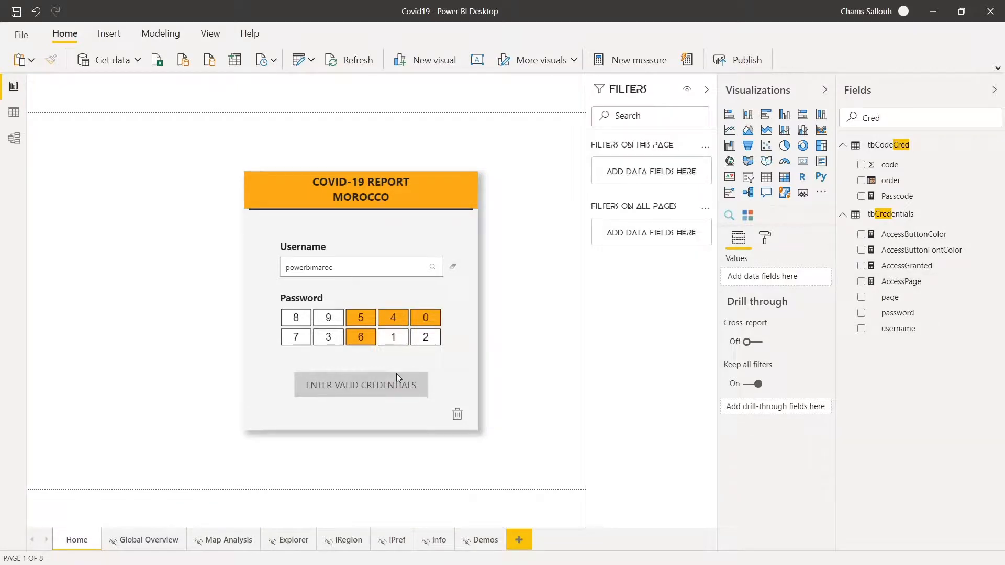
Remove the conditional text from the login button and enter the fixed text CLICK instead
click(396, 372)
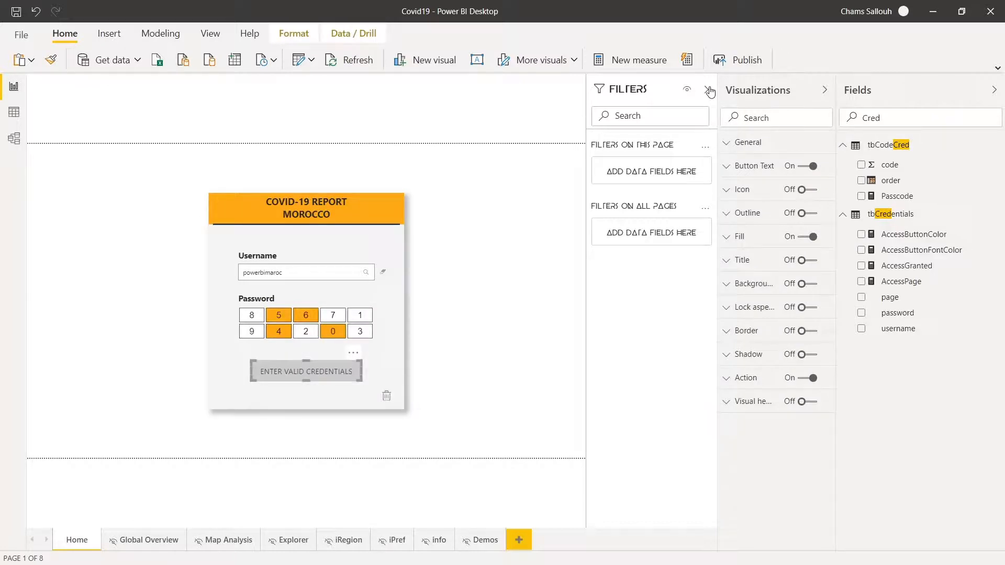
click(709, 91)
click(779, 166)
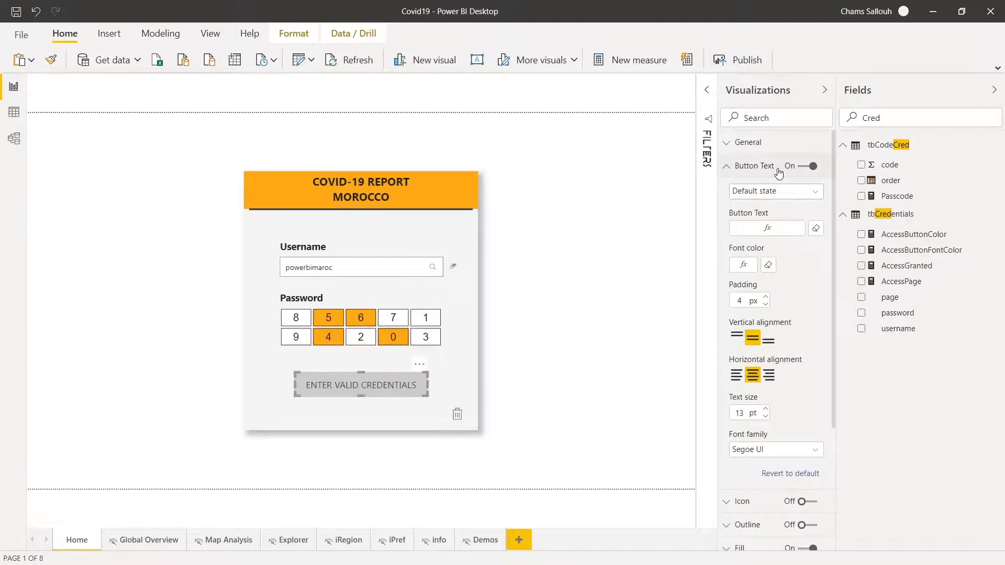
click(813, 230)
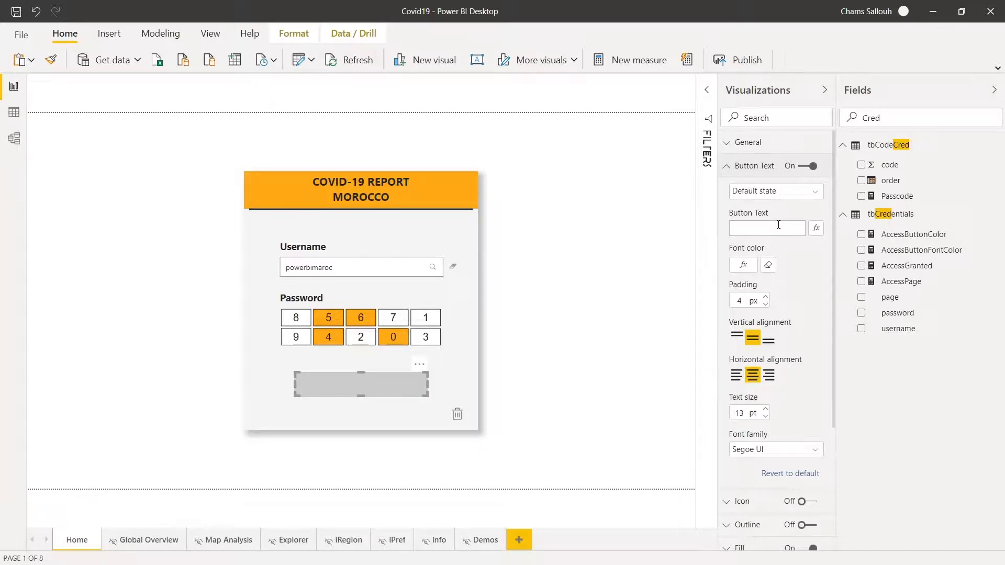
click(778, 224)
text(CLICK)
Base the login button's default-state text on the field value of the AccessGranted measure
click(816, 230)
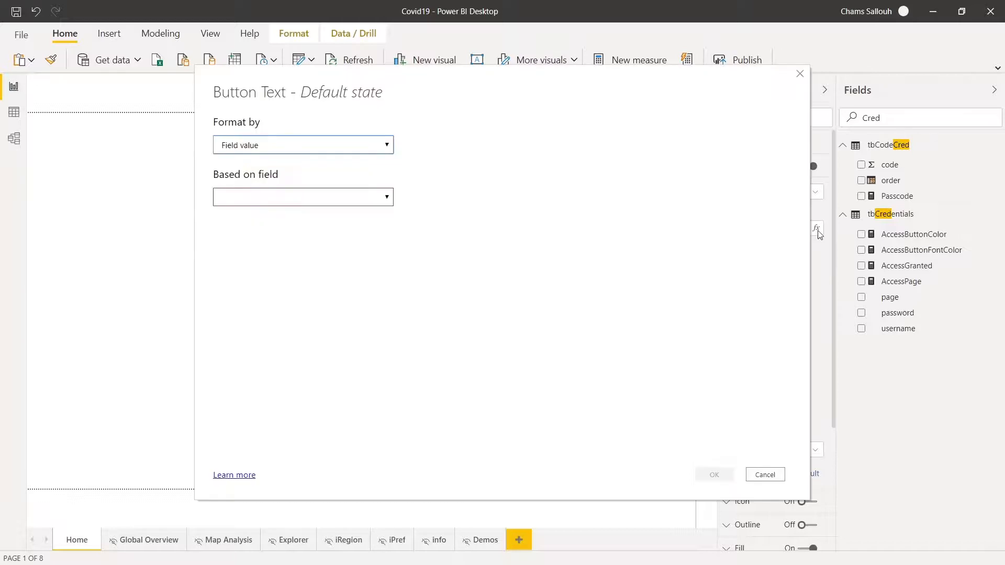
click(293, 197)
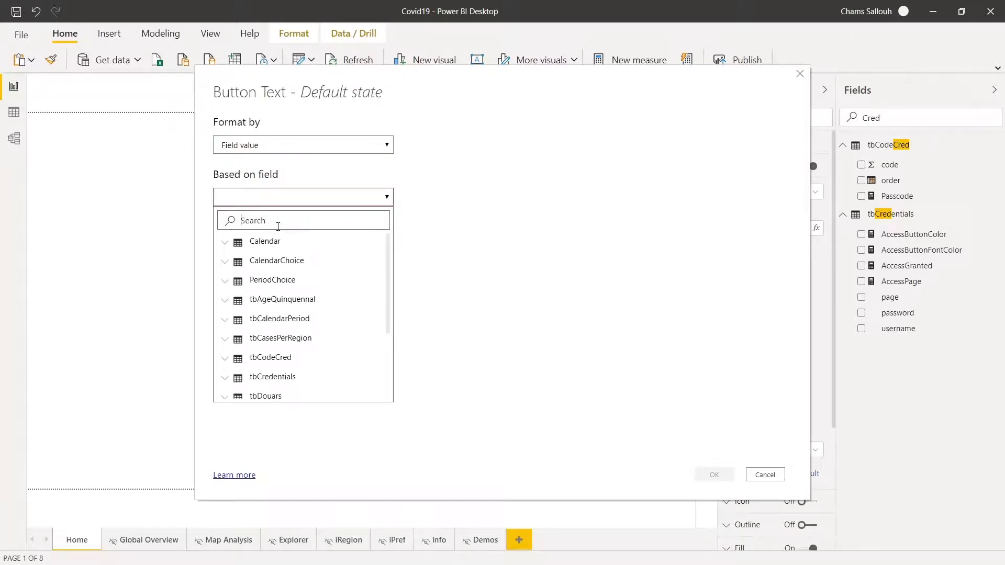
text(access)
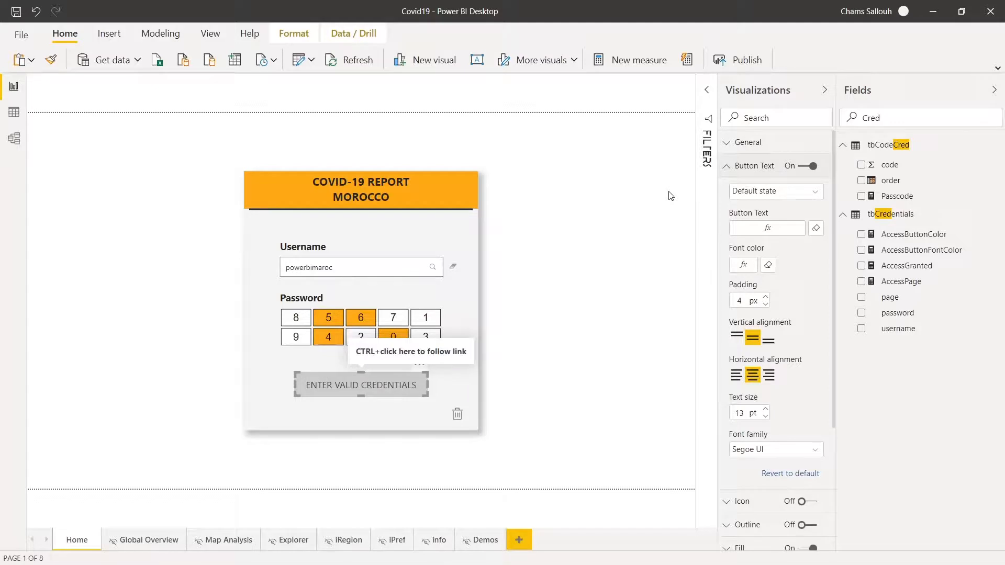
Clear the conditional destination of the login button's page navigation action and set the destination to Global Overview
click(753, 165)
click(744, 377)
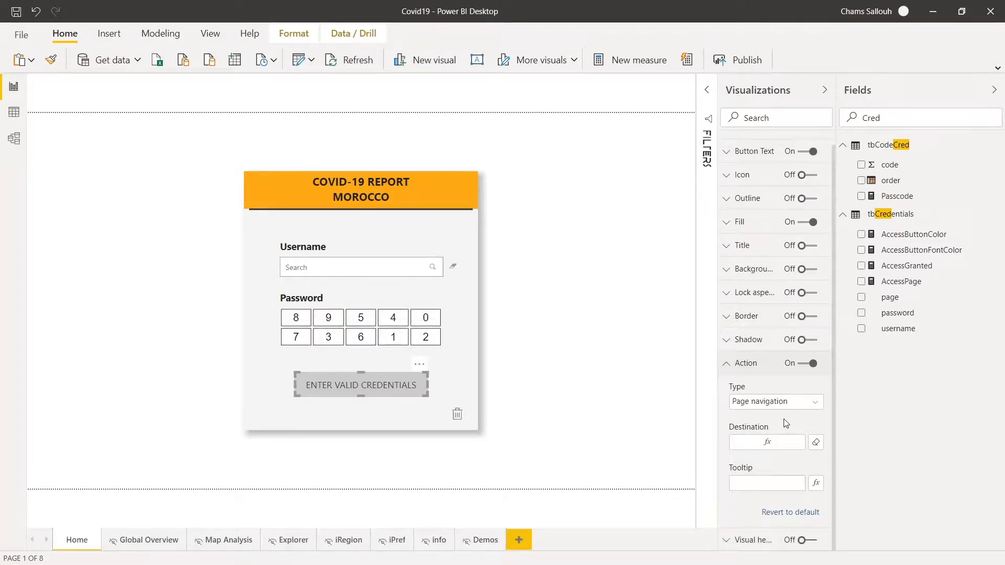
click(815, 444)
click(781, 445)
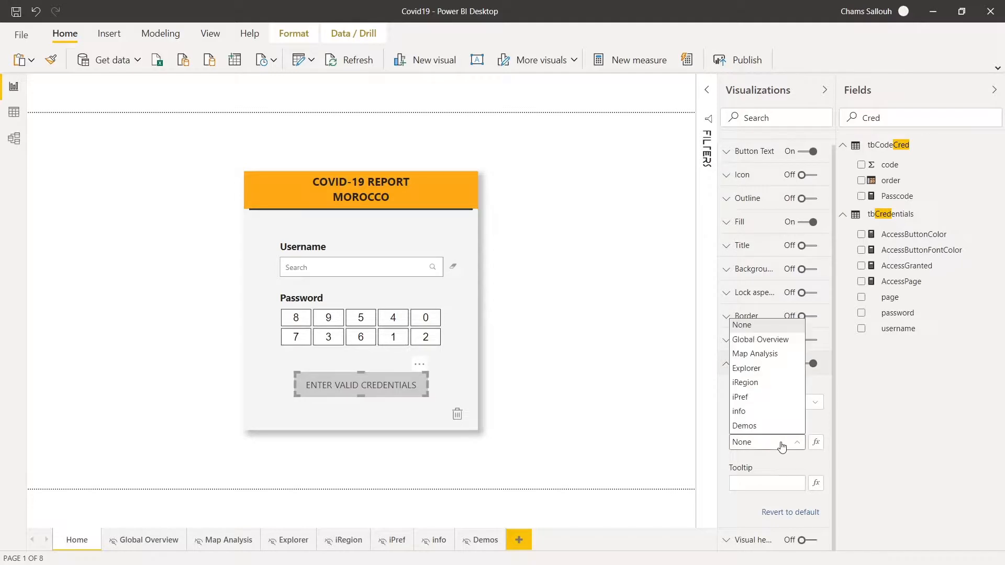
click(775, 341)
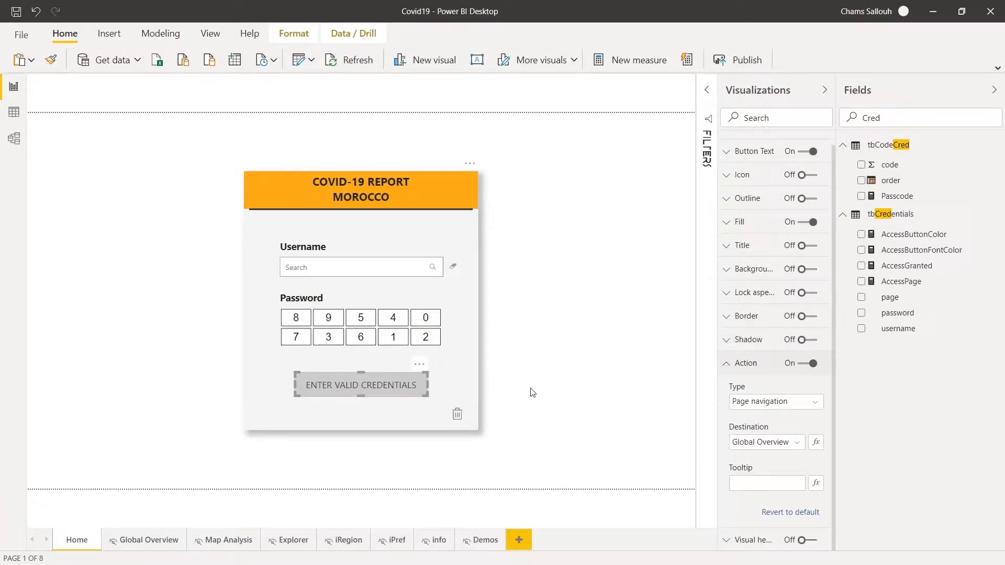
Make the page navigation destination conditional, formatted by field value and based on the AccessPage measure
click(818, 448)
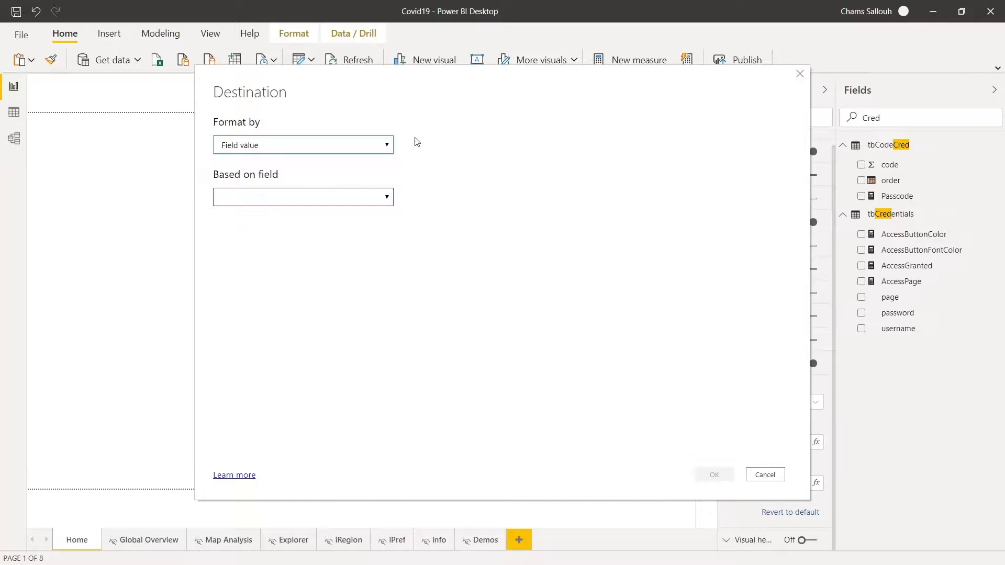
click(387, 146)
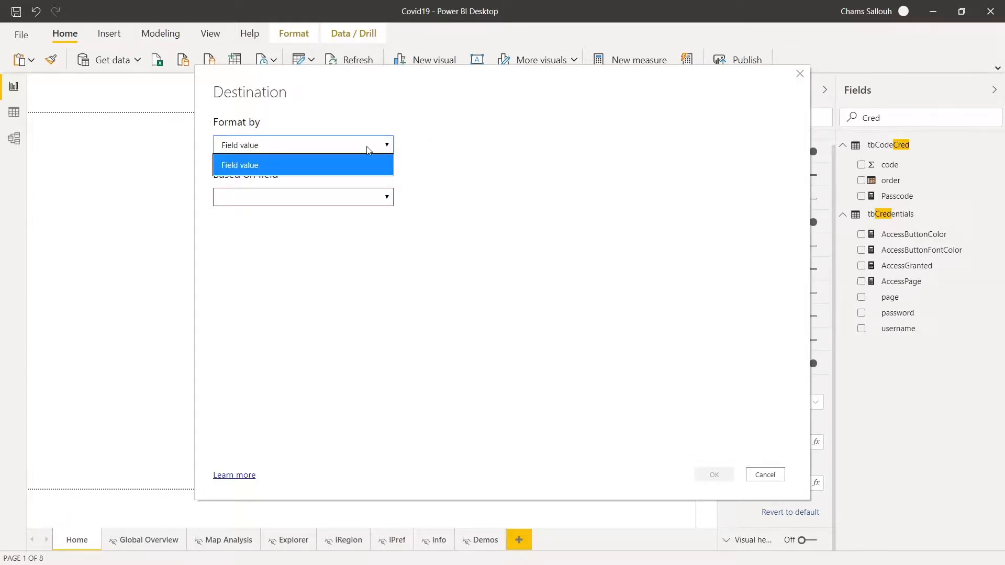
click(259, 166)
click(279, 194)
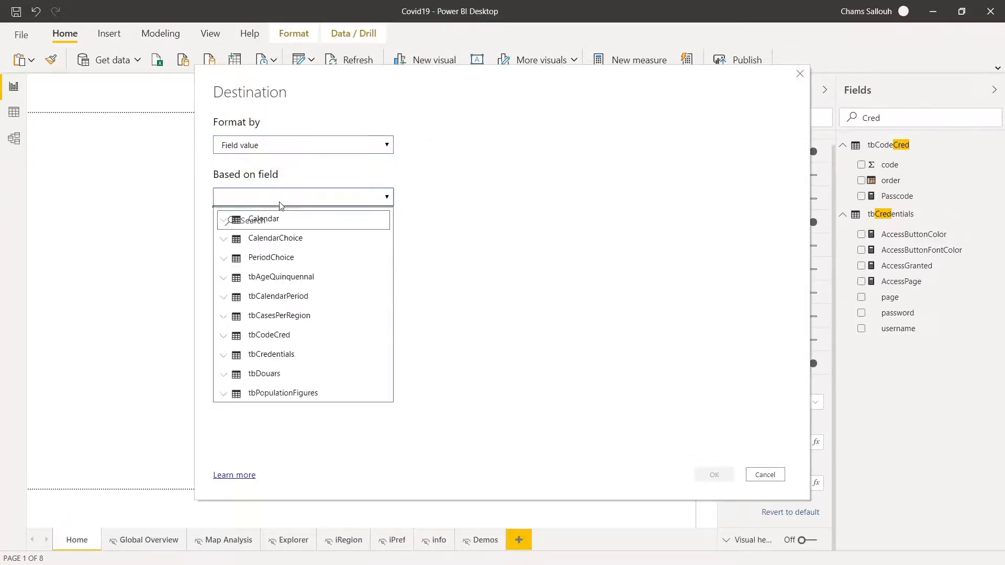
click(280, 220)
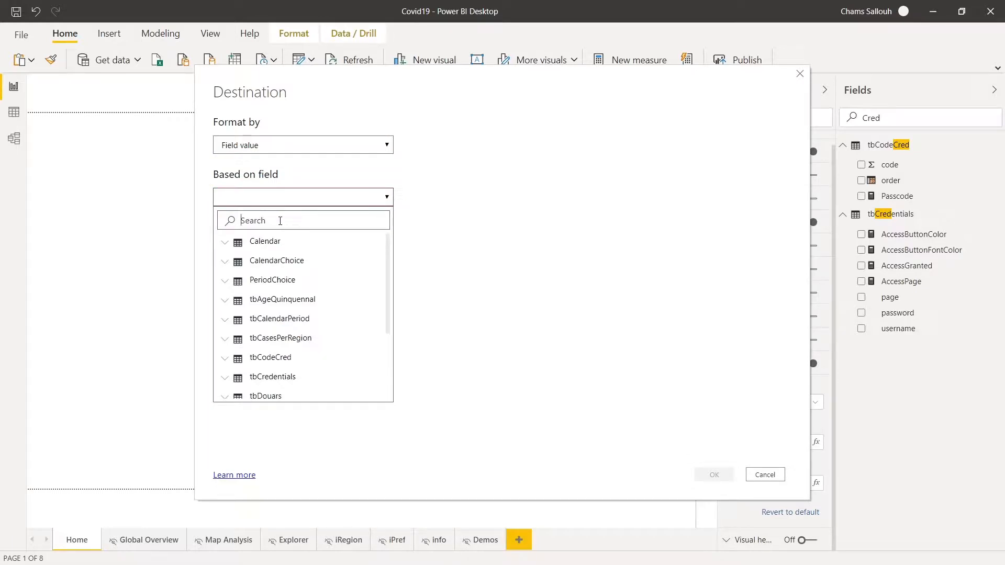
text(acce)
click(278, 305)
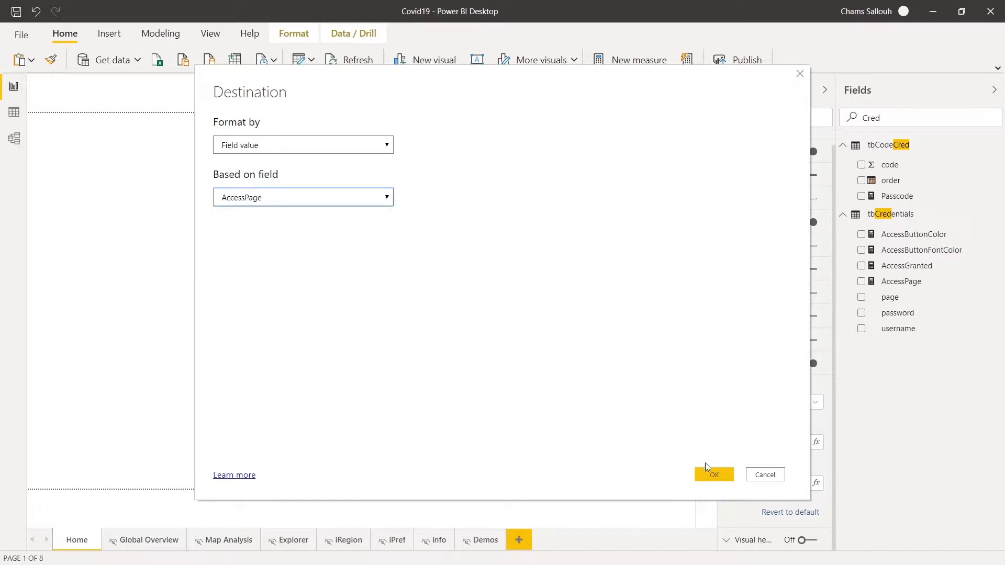
click(713, 474)
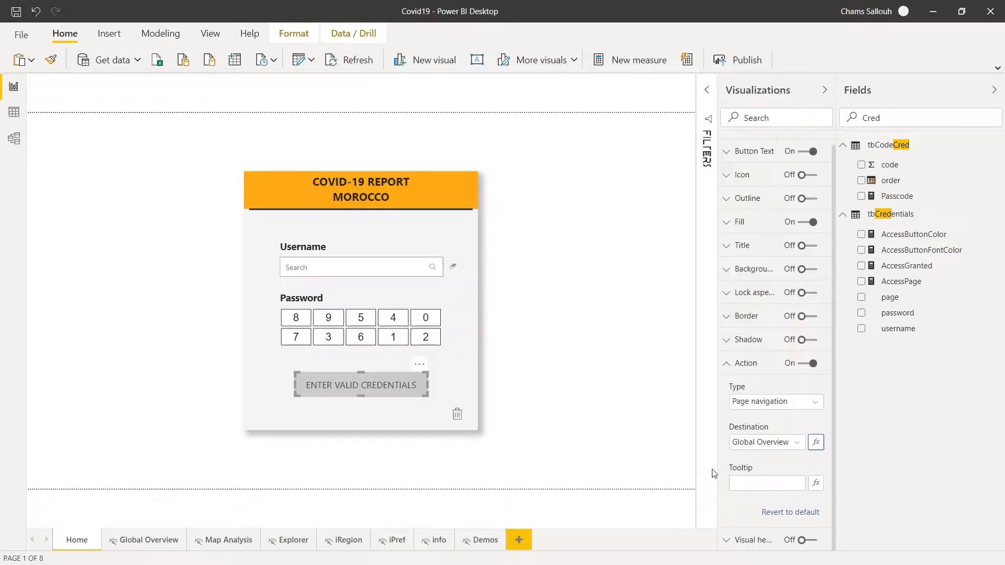
Fill in the login form with the username powerbimaroc and select the digits of the account password
click(360, 264)
text(powerbimaroc)
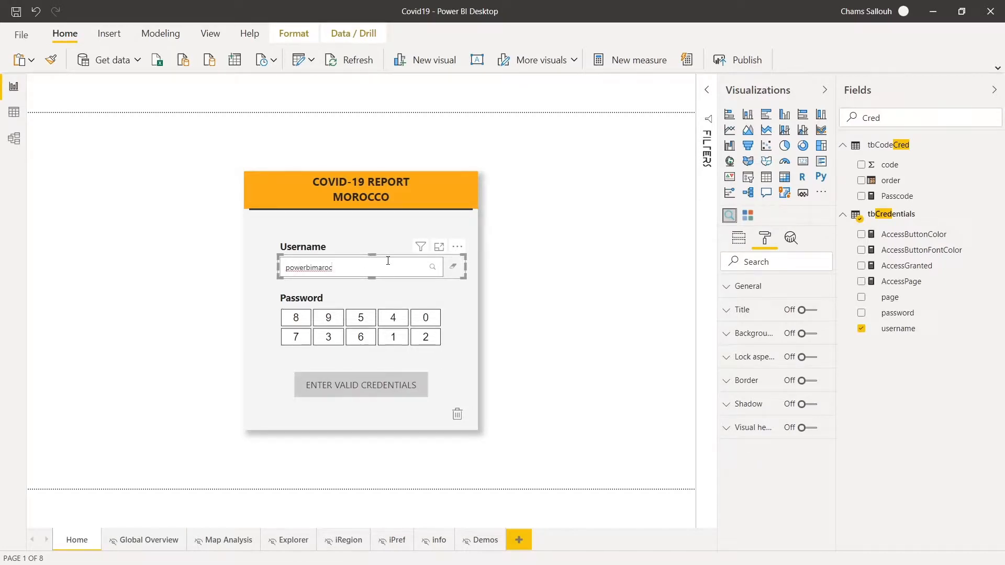
click(426, 317)
click(399, 334)
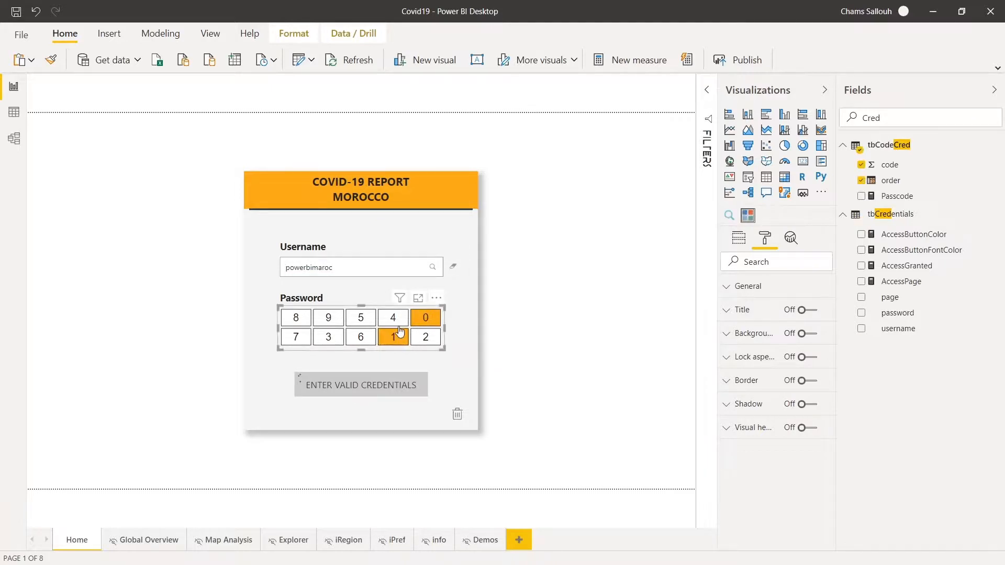
click(353, 339)
click(359, 320)
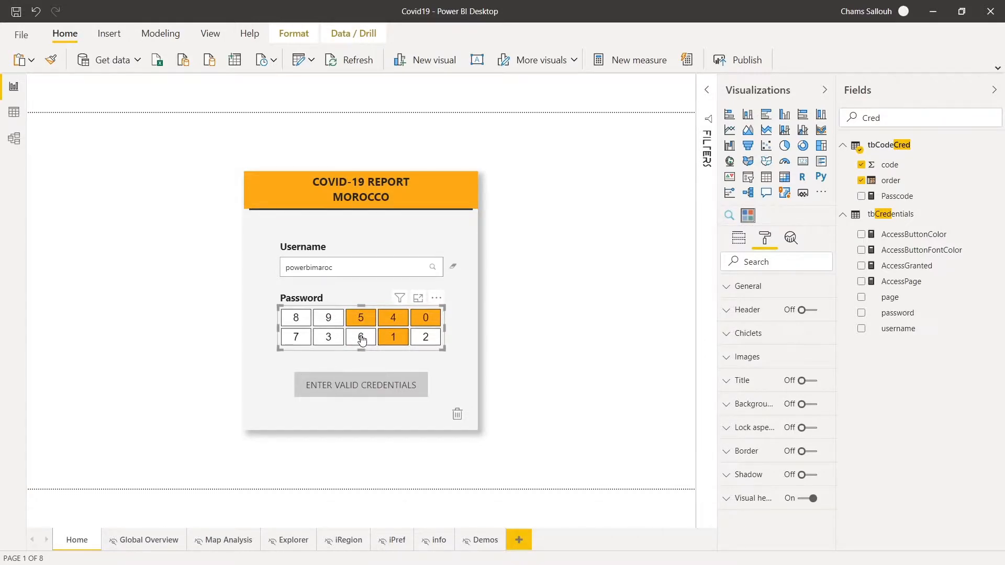
click(362, 339)
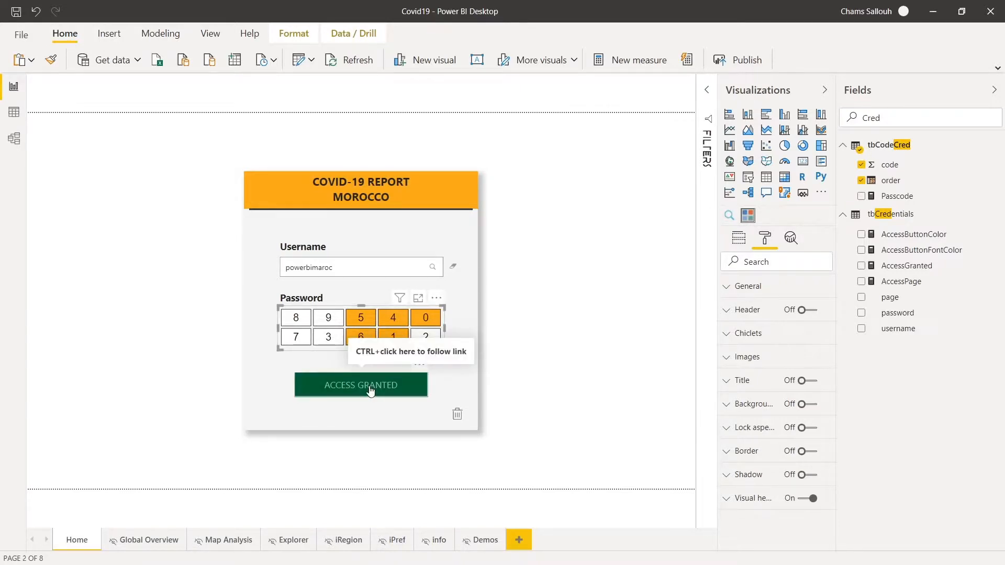
Follow the login button's link to its destination page and return to the Home page
ctrl+click(371, 390)
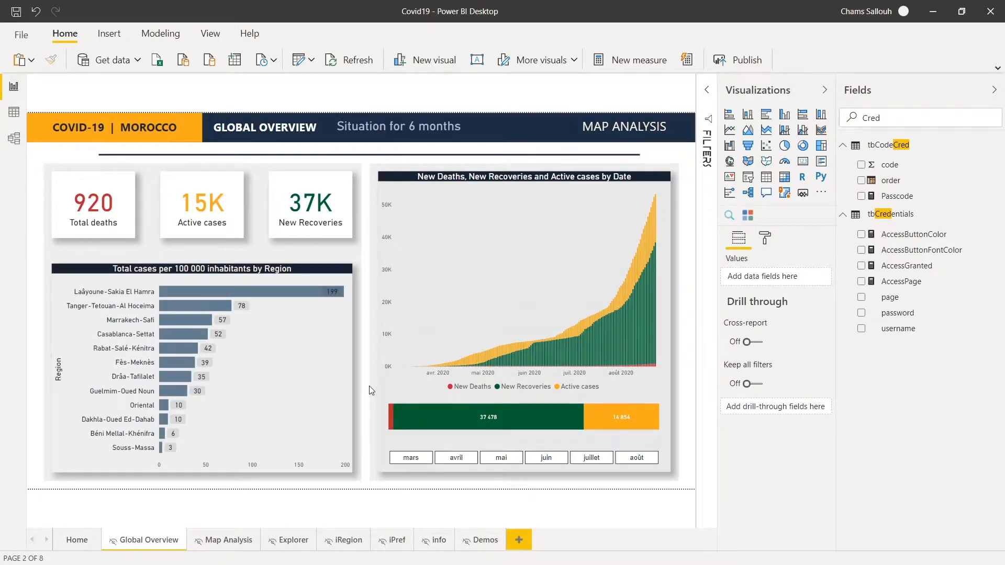
click(84, 541)
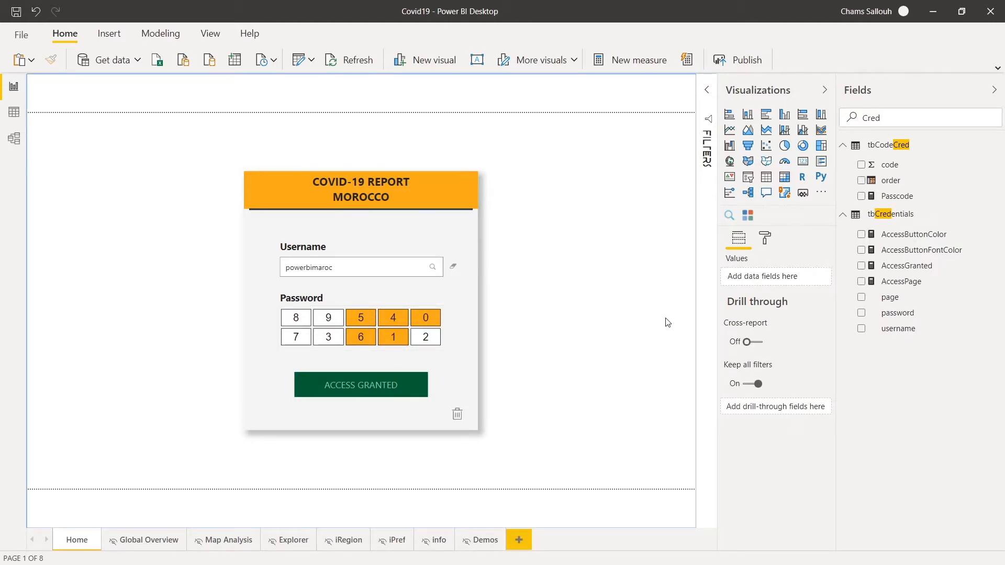
Switch to the Formation Power BI company page on LinkedIn and view its overview and first posts
key(alt+Tab)
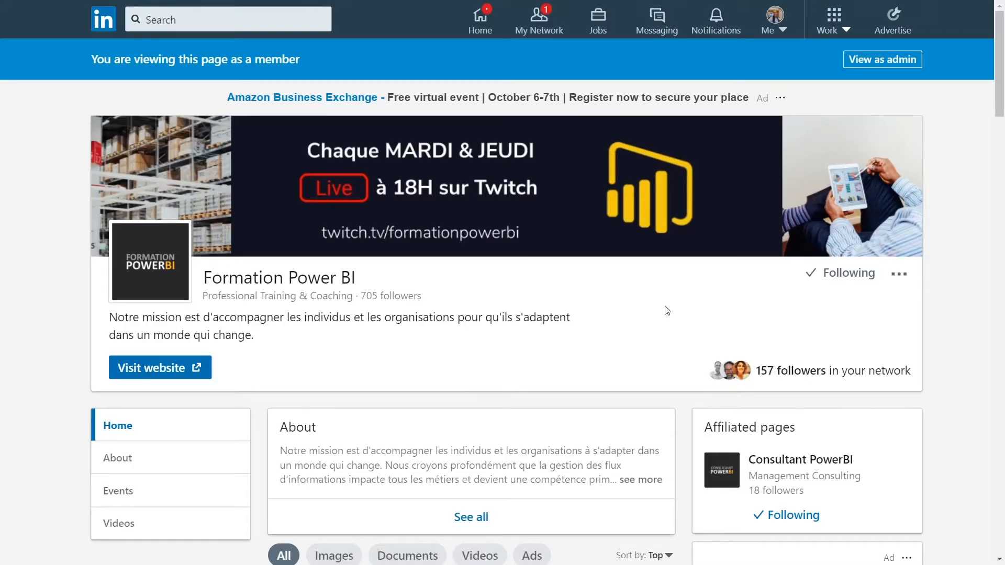
scroll(679, 384, down, 1)
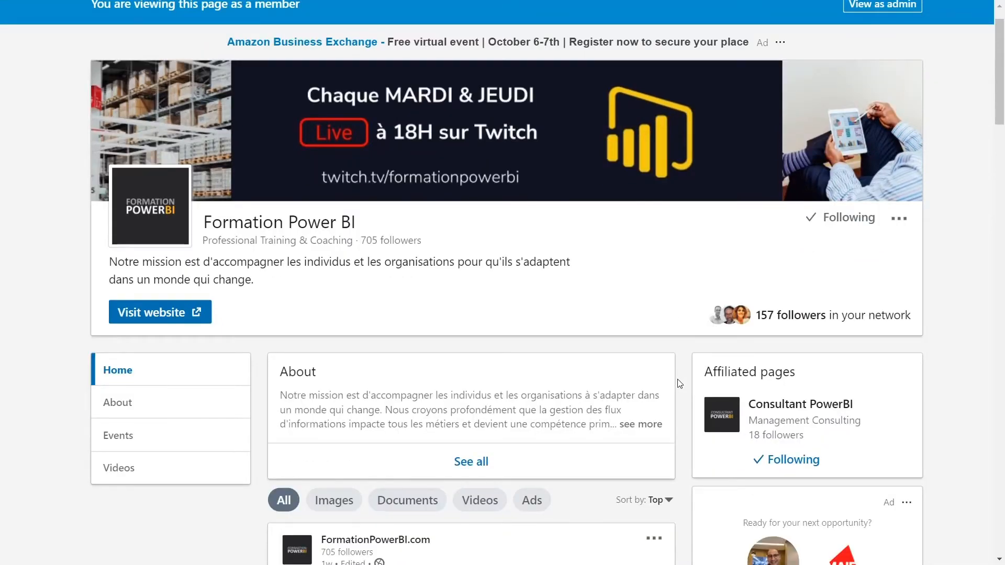
scroll(681, 370, down, 1)
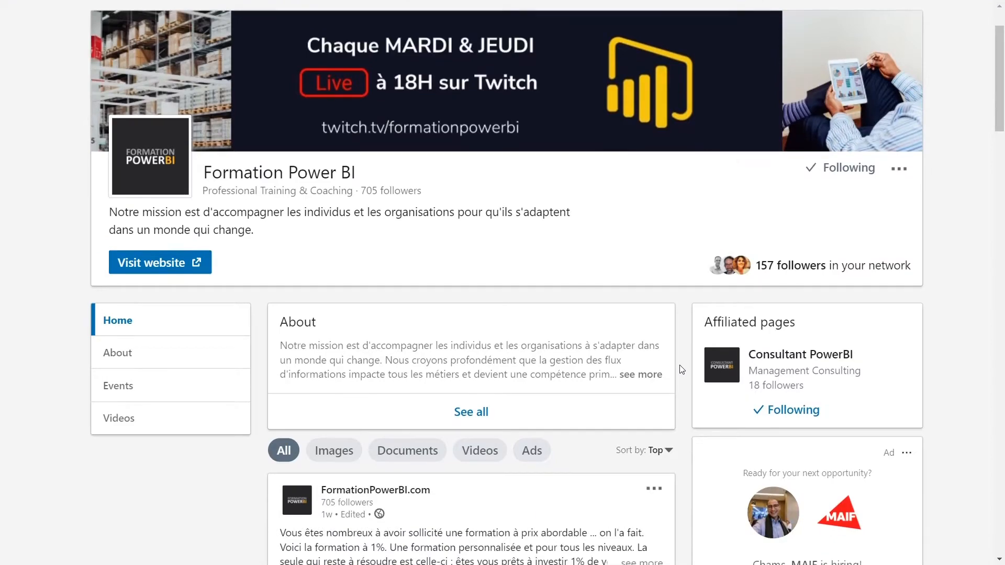
Browse the Formation Power BI company's LinkedIn posts from the 1% training offer down to the UEFA Champions League webinar replay
scroll(681, 369, down, 5)
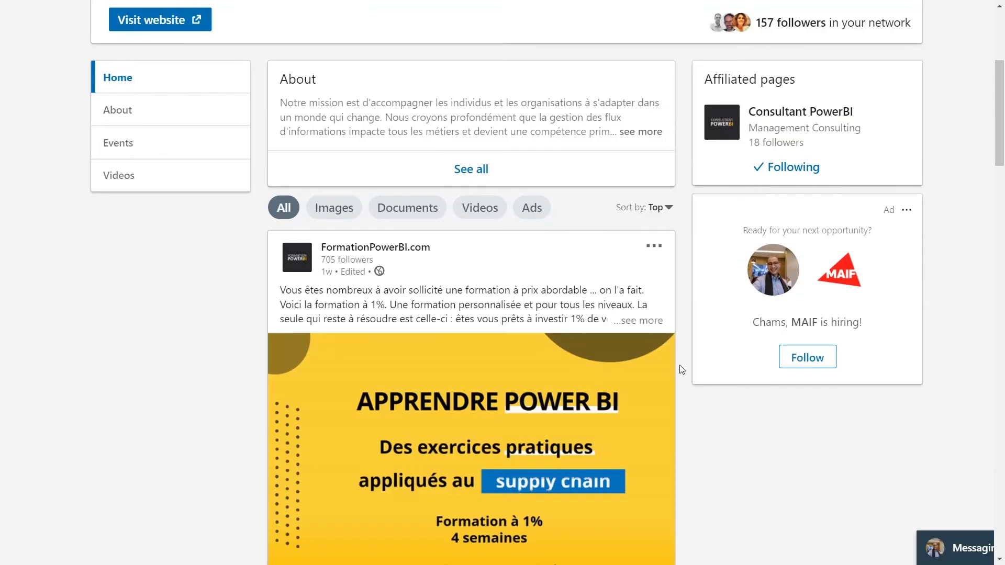
scroll(681, 369, down, 3)
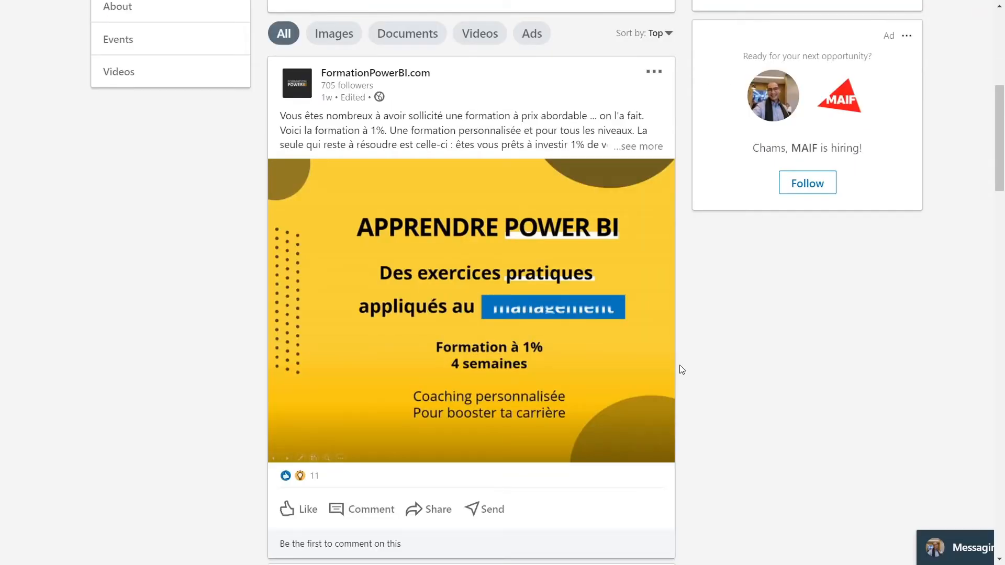
scroll(681, 370, down, 2)
scroll(681, 369, down, 3)
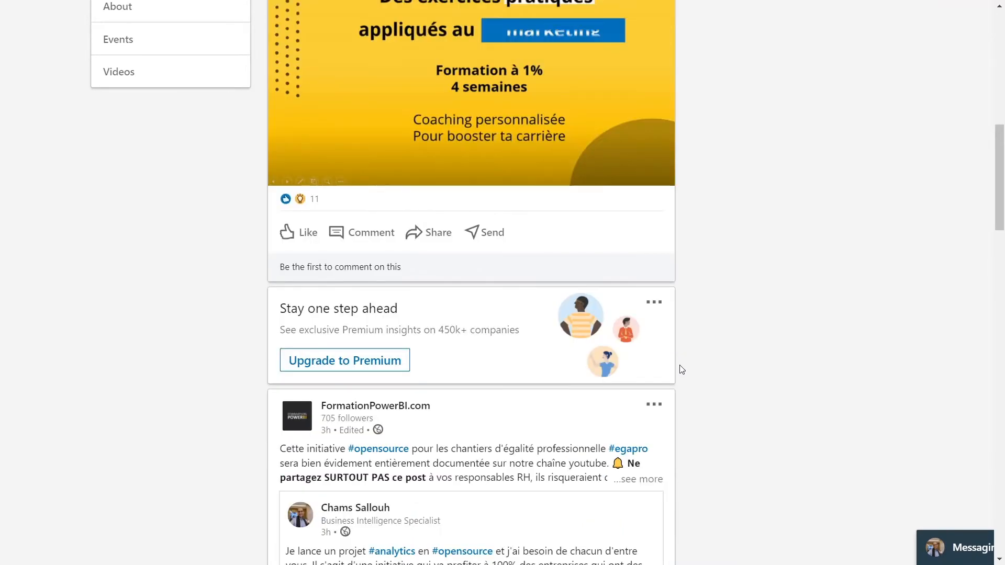
scroll(681, 369, down, 3)
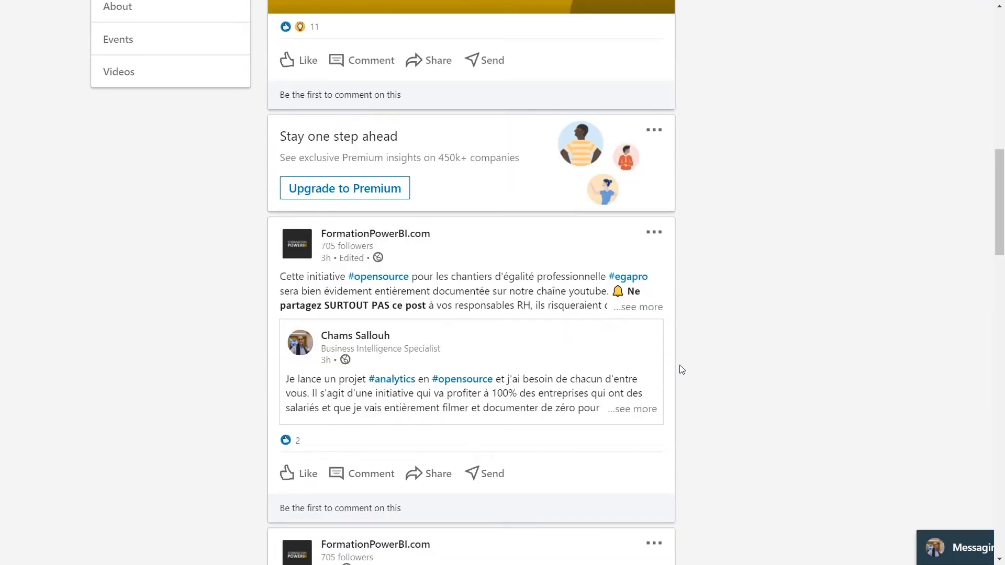
scroll(681, 369, down, 8)
scroll(681, 370, down, 5)
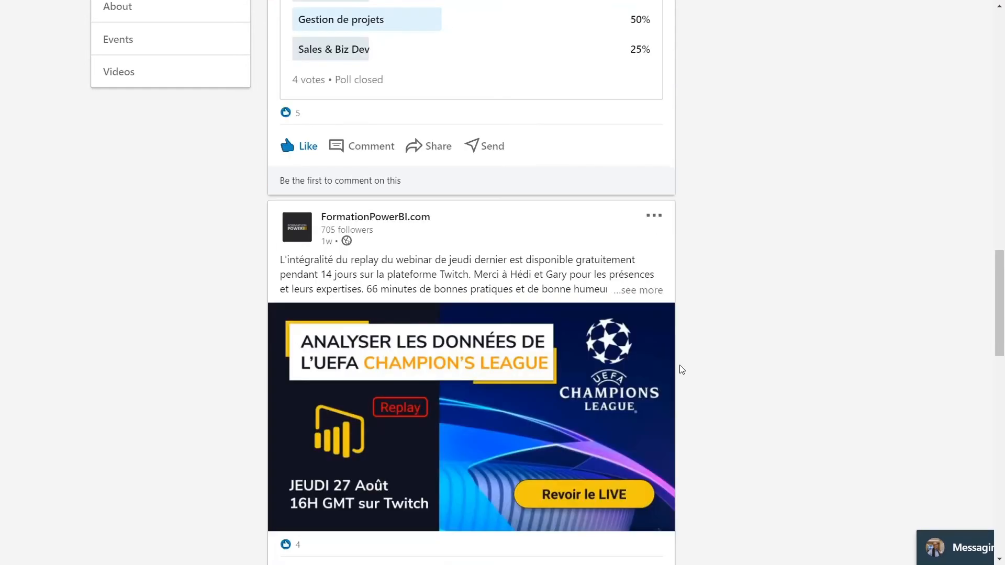
scroll(682, 369, down, 1)
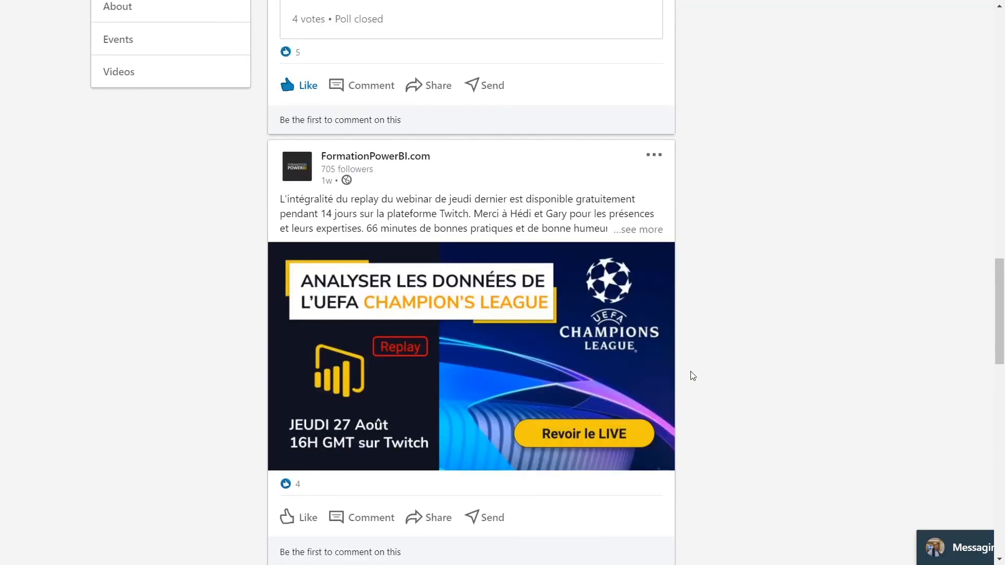